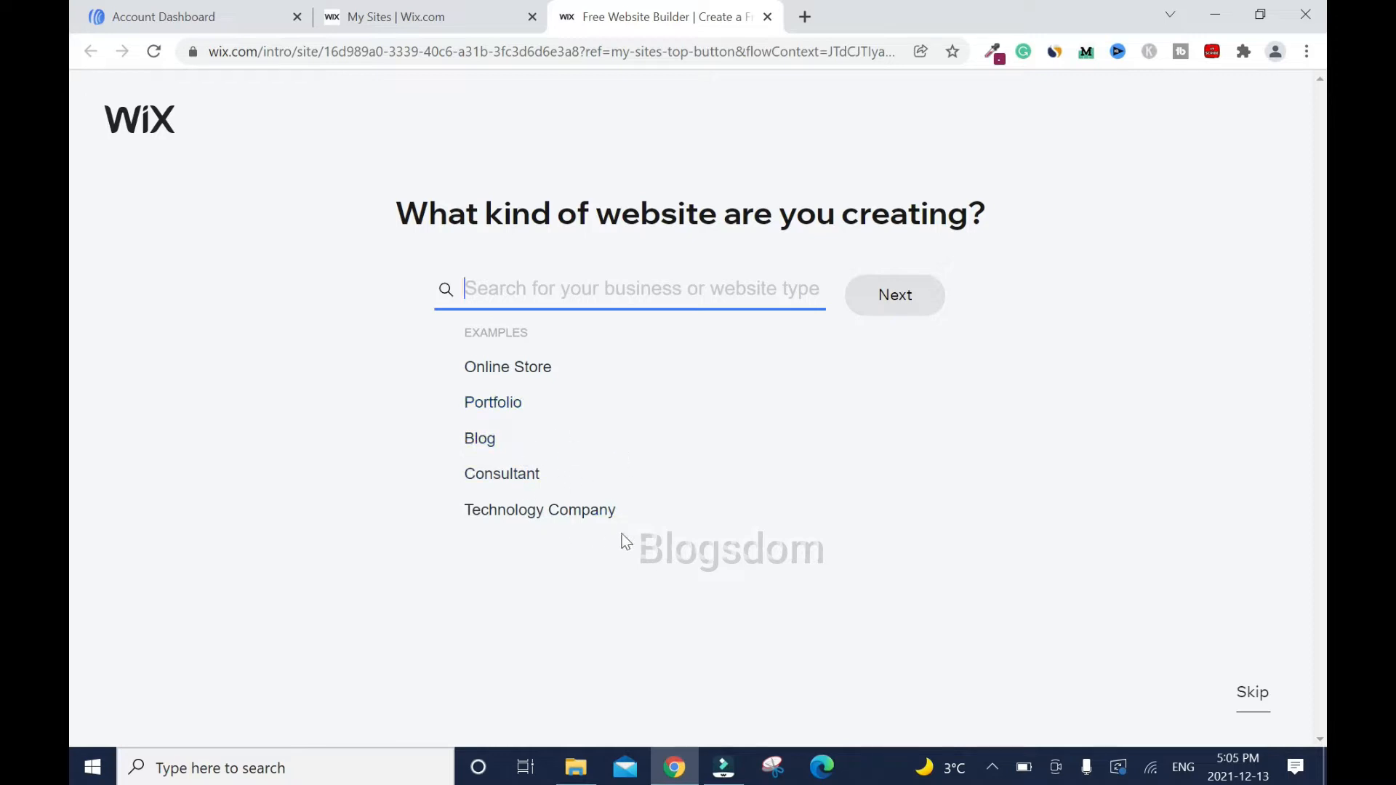
# Start a Blog website built from an Editor template and look through the blog website templates
pyautogui.click(482, 439)
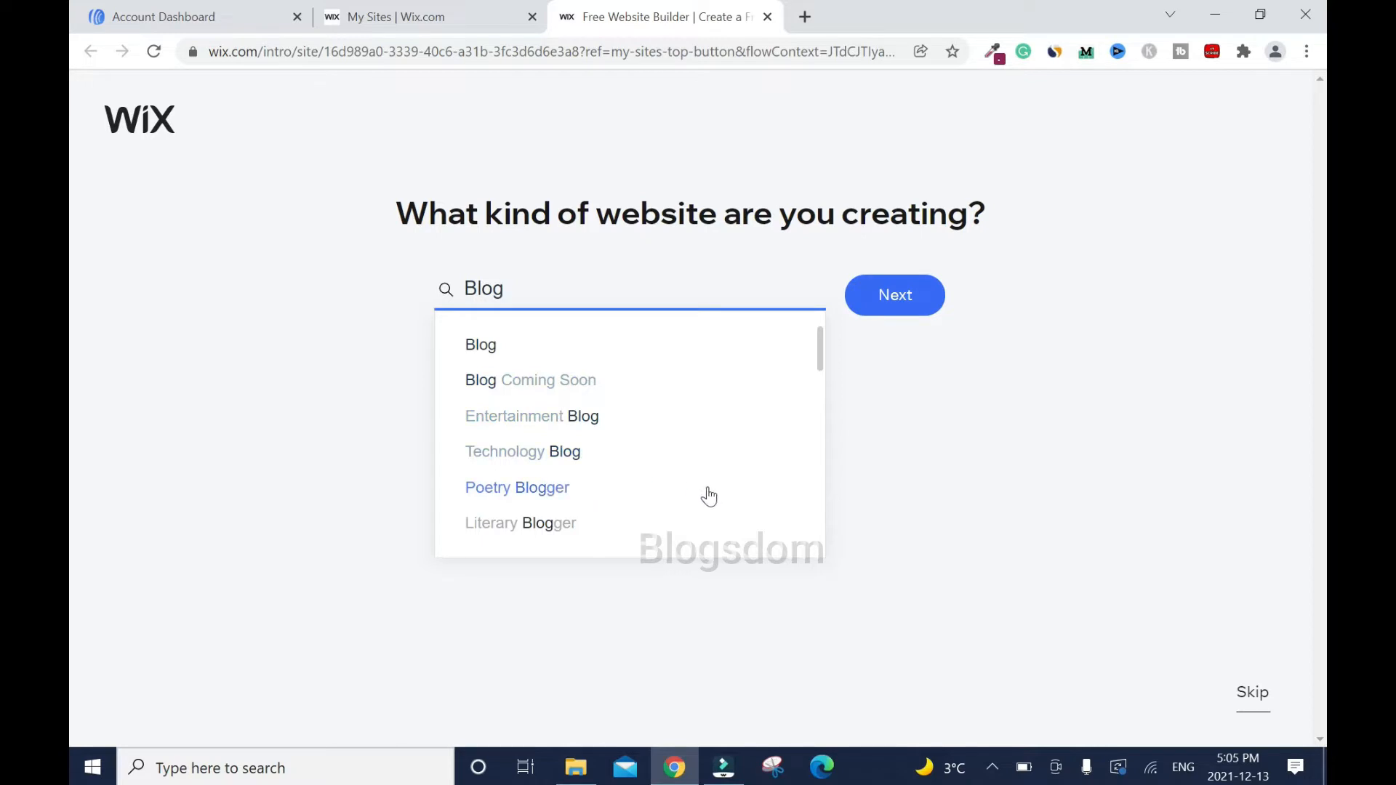
pyautogui.click(908, 297)
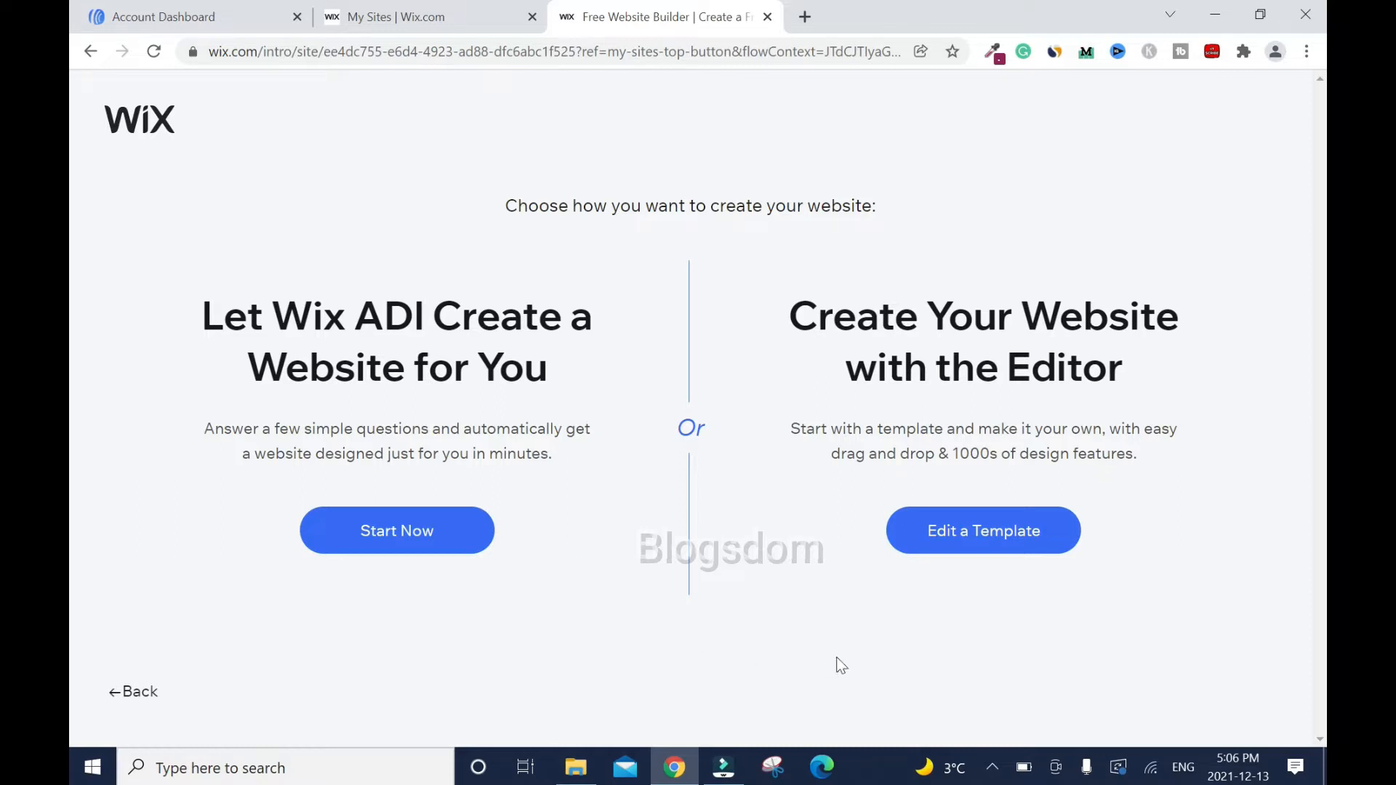
pyautogui.click(999, 546)
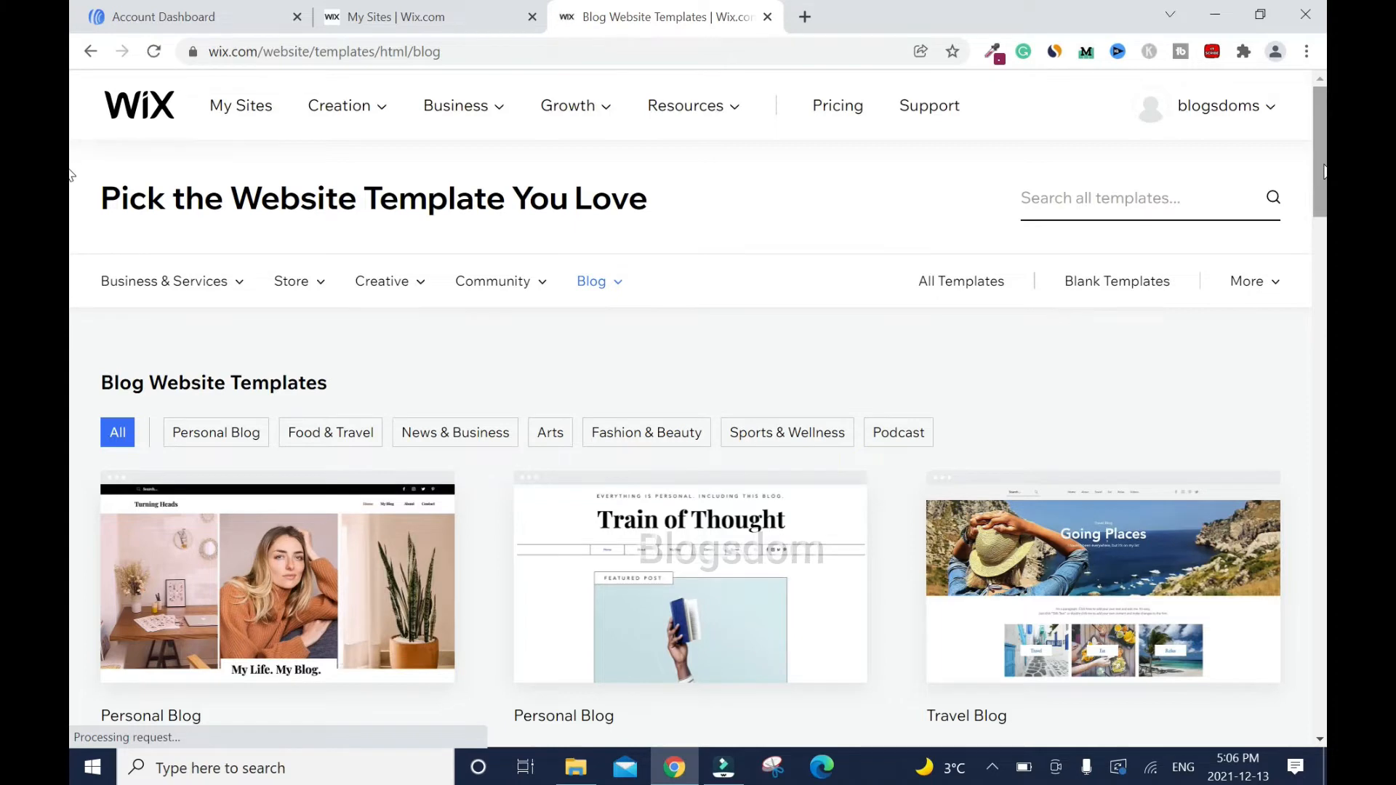
pyautogui.scroll(-6, 73, 218)
pyautogui.scroll(-8, 73, 291)
pyautogui.scroll(15, 72, 378)
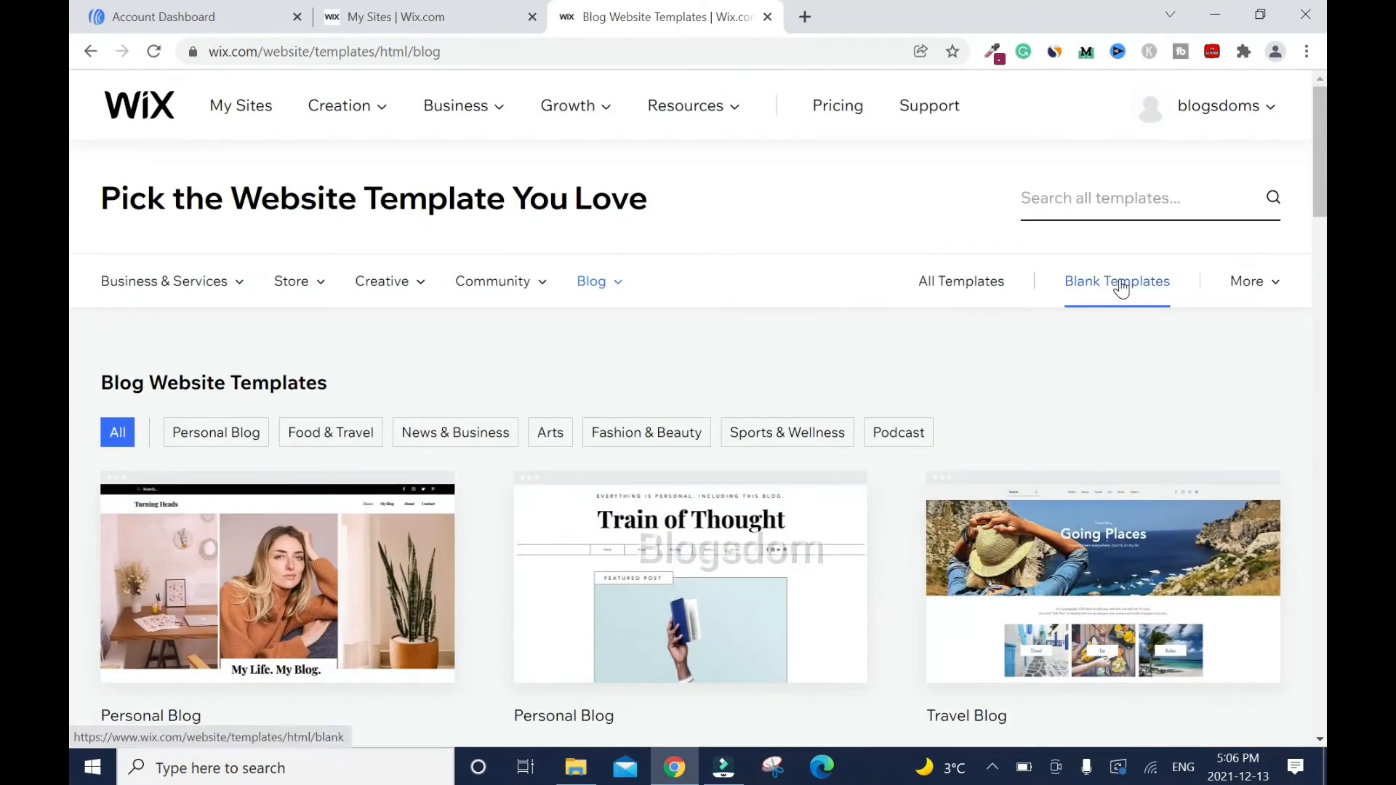
# Open the blank Start from Scratch template for editing and shorten the page header
pyautogui.click(1114, 290)
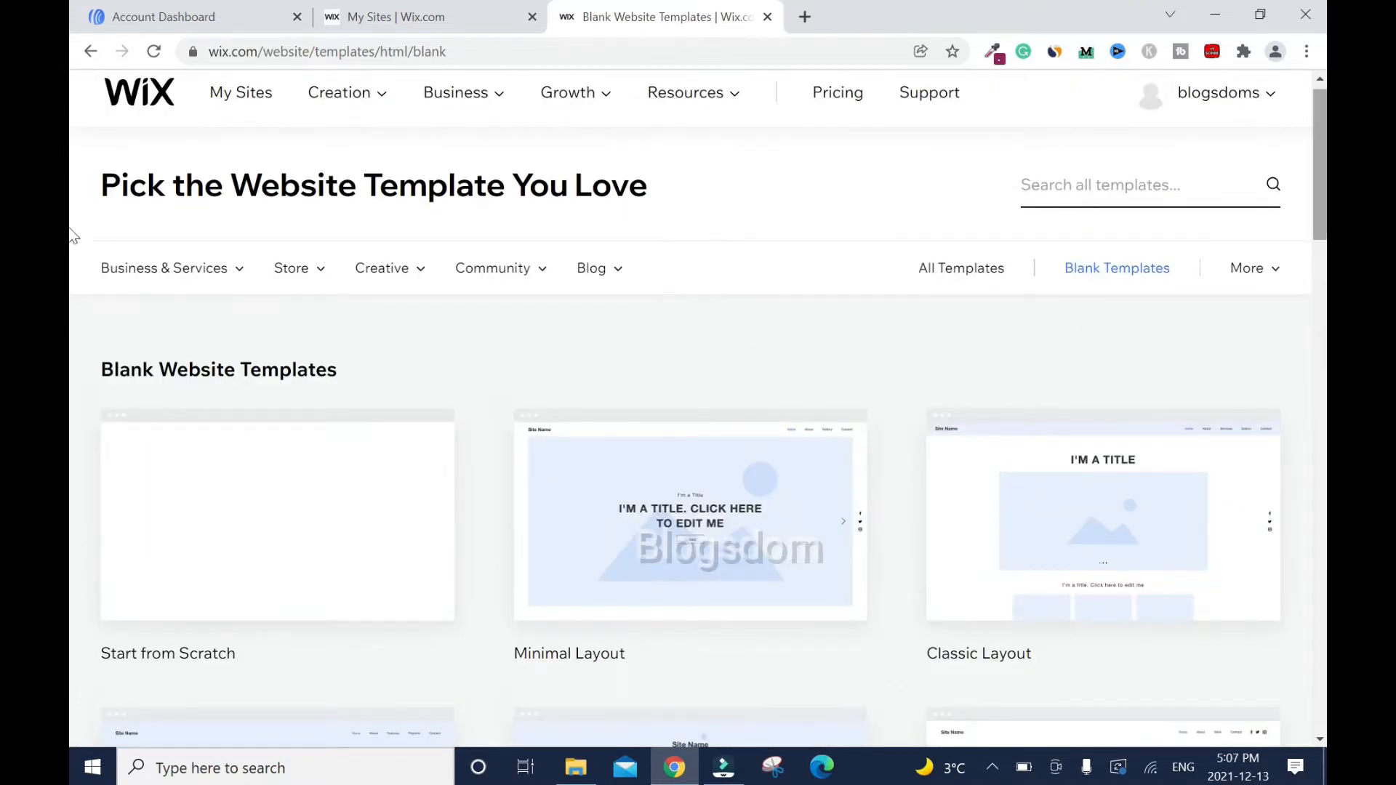
pyautogui.moveTo(1322, 205); pyautogui.dragTo(1326, 171)
pyautogui.moveTo(243, 491)
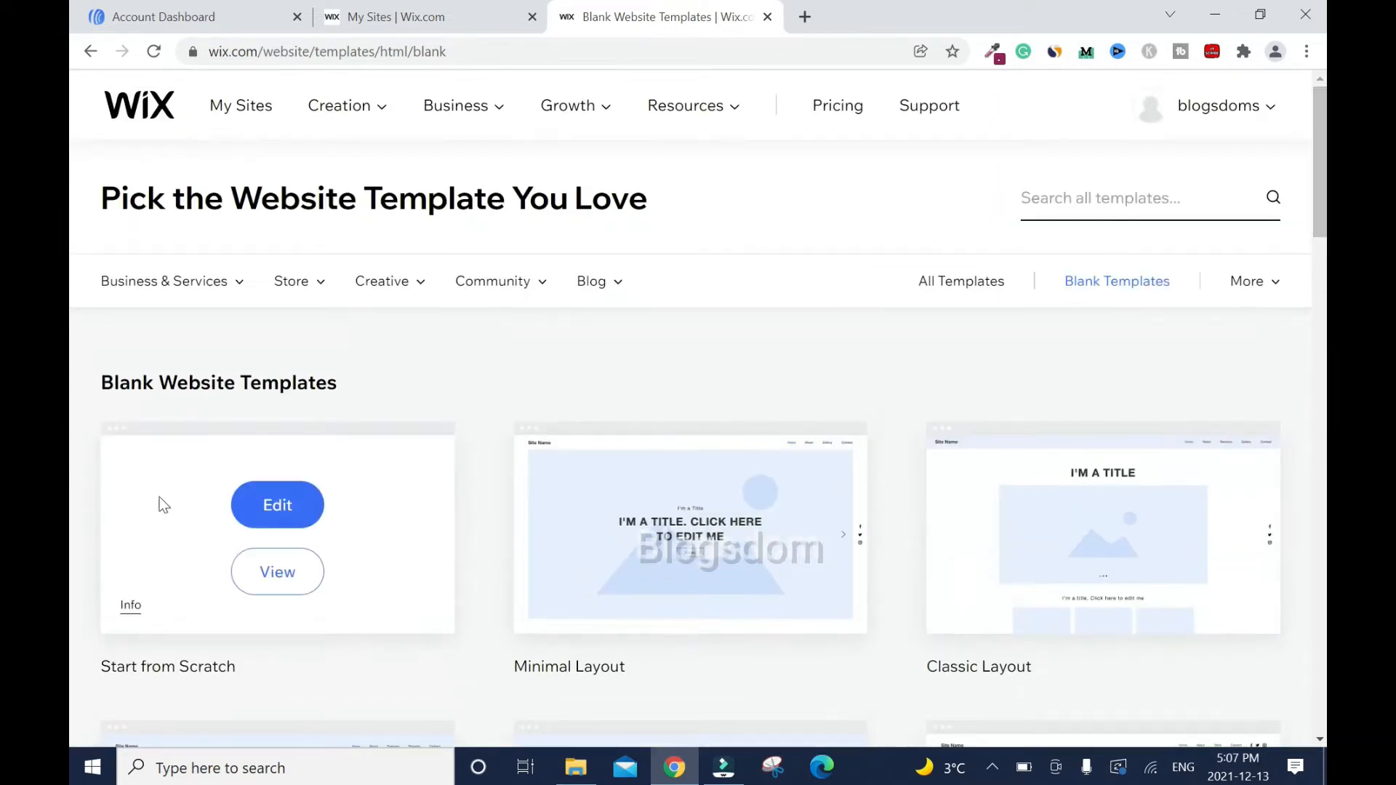
pyautogui.click(282, 512)
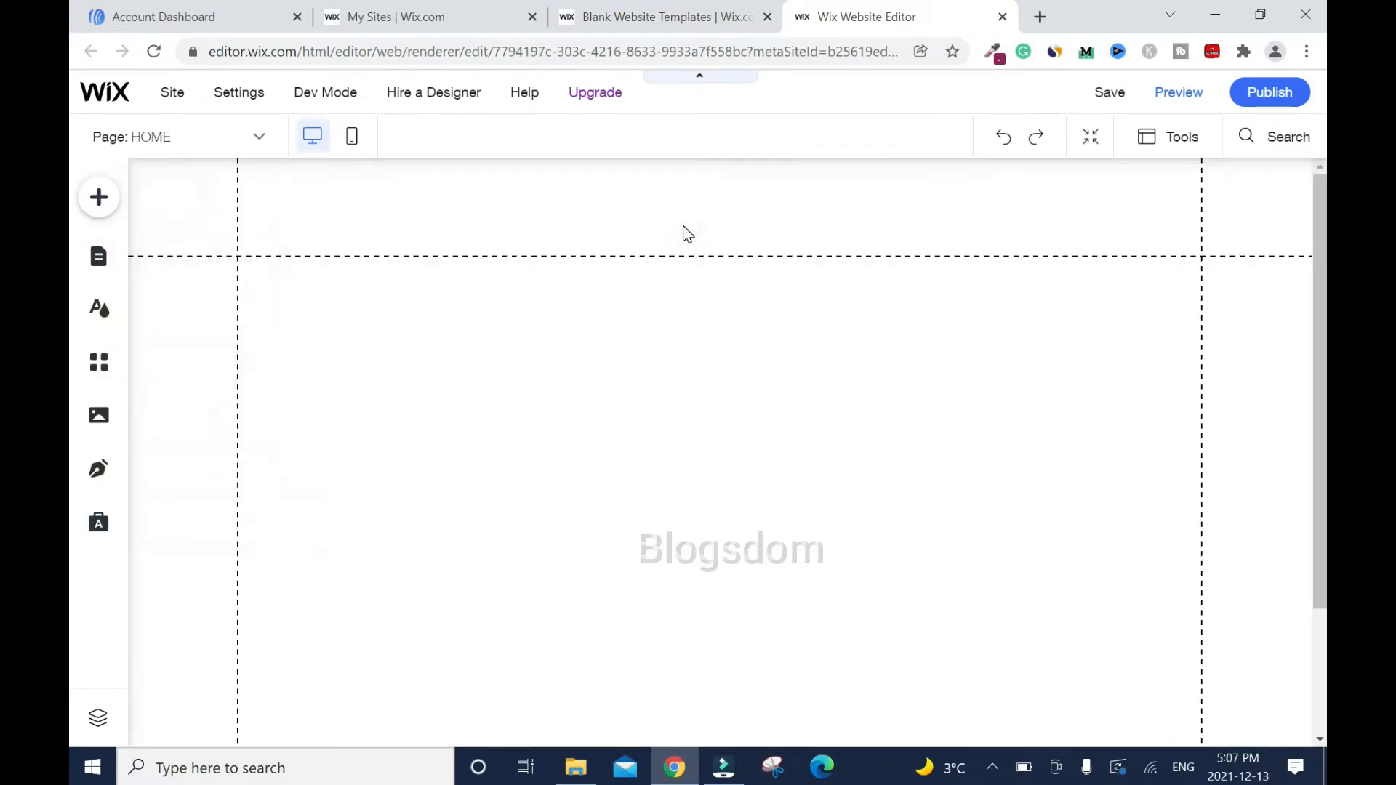
pyautogui.click(766, 237)
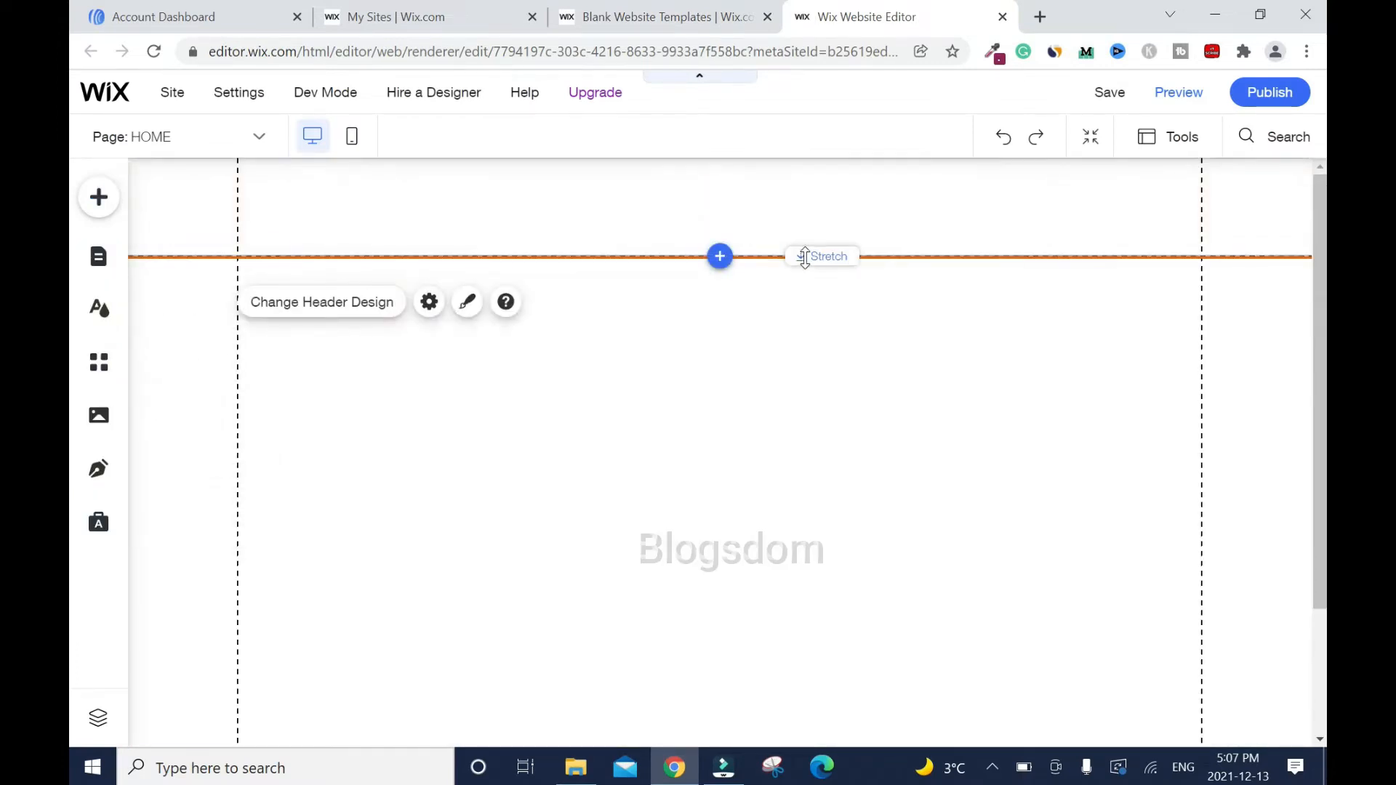
pyautogui.moveTo(805, 256); pyautogui.dragTo(808, 182)
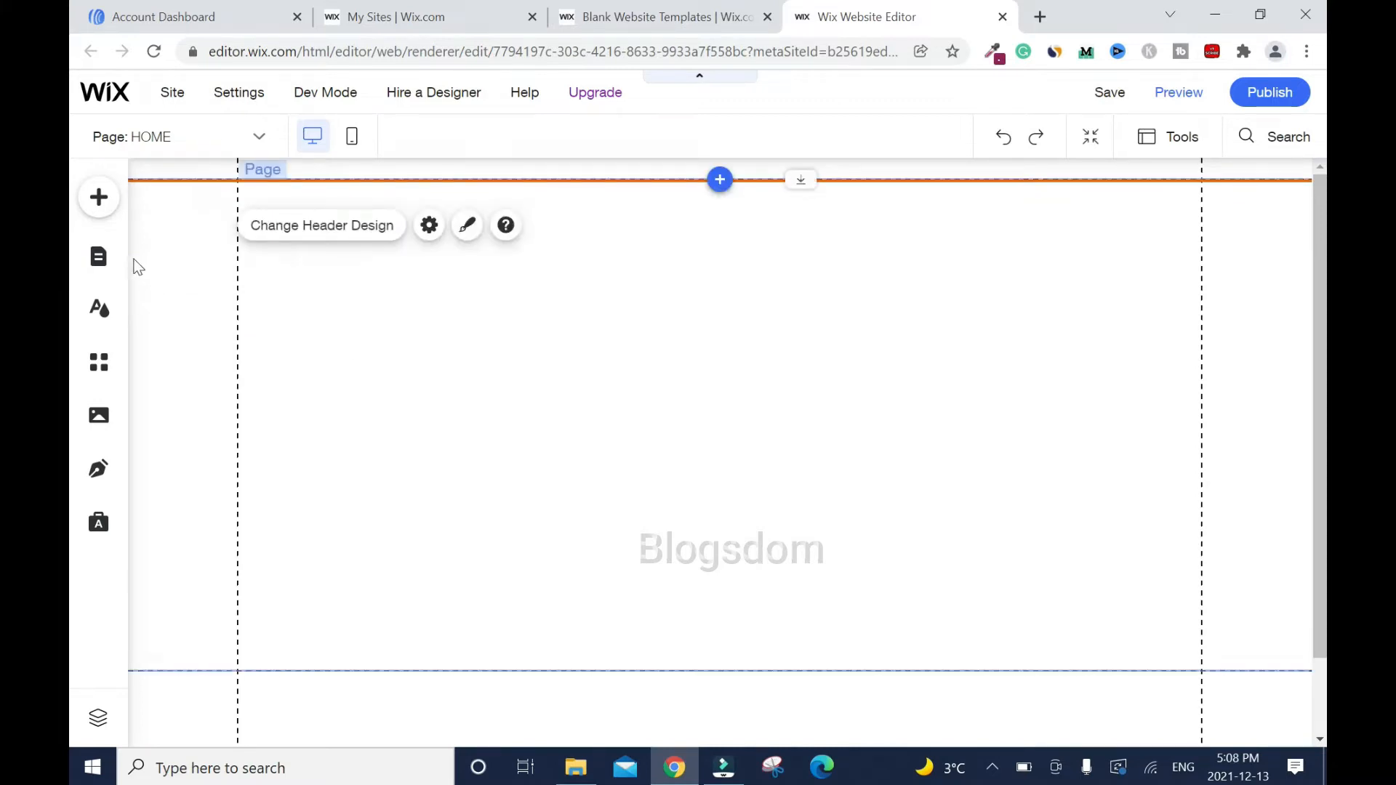
# Add an Embed a widget element to the home page and centre it at x 375, y 177
pyautogui.click(100, 198)
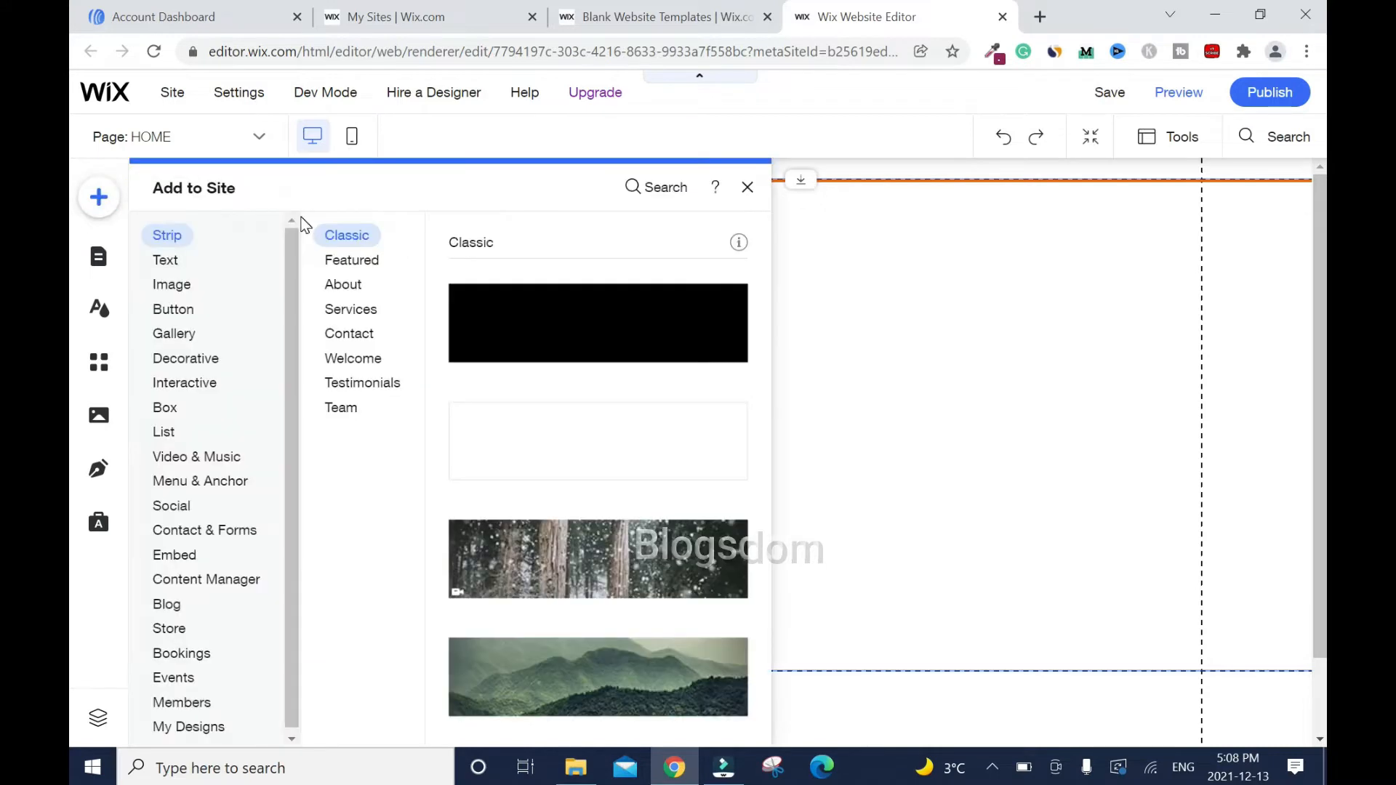
pyautogui.click(188, 561)
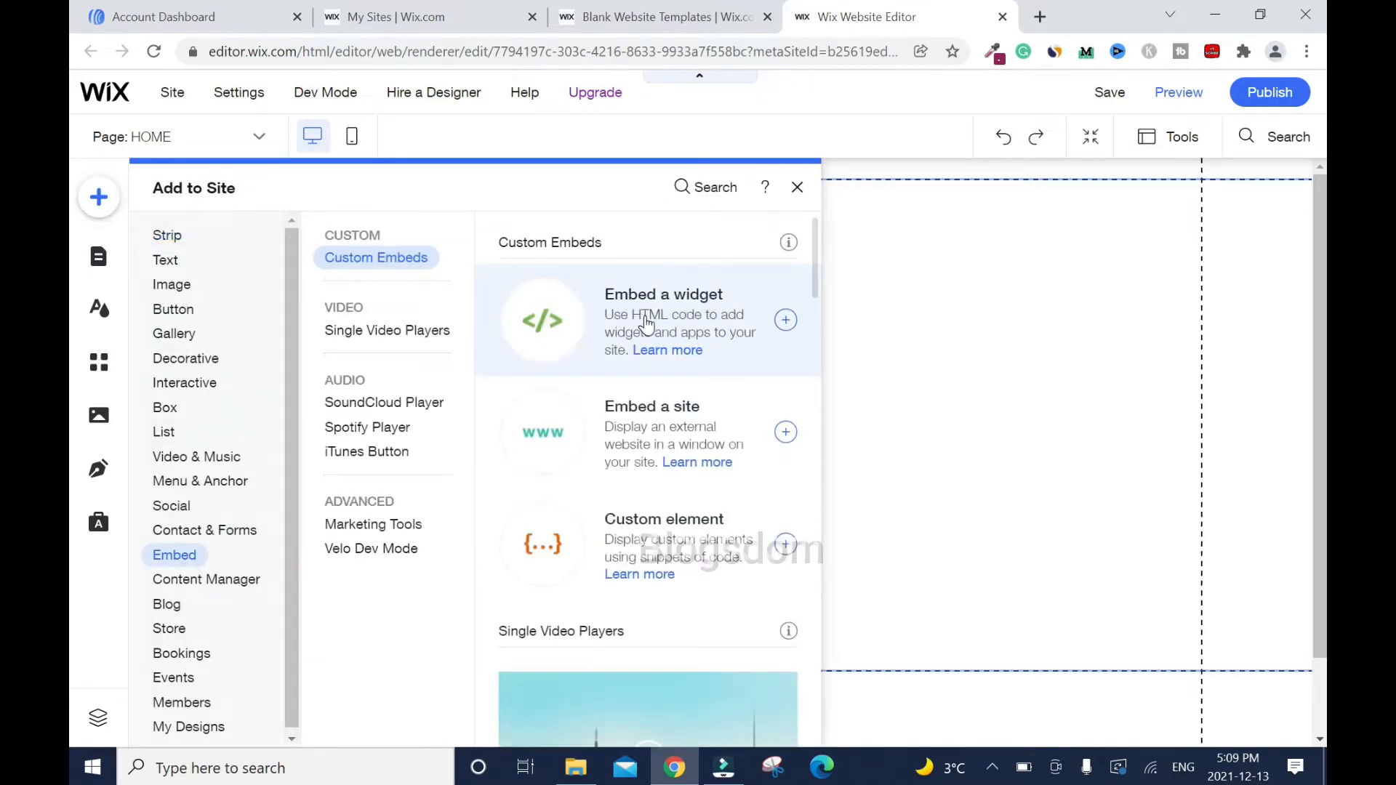
pyautogui.click(707, 326)
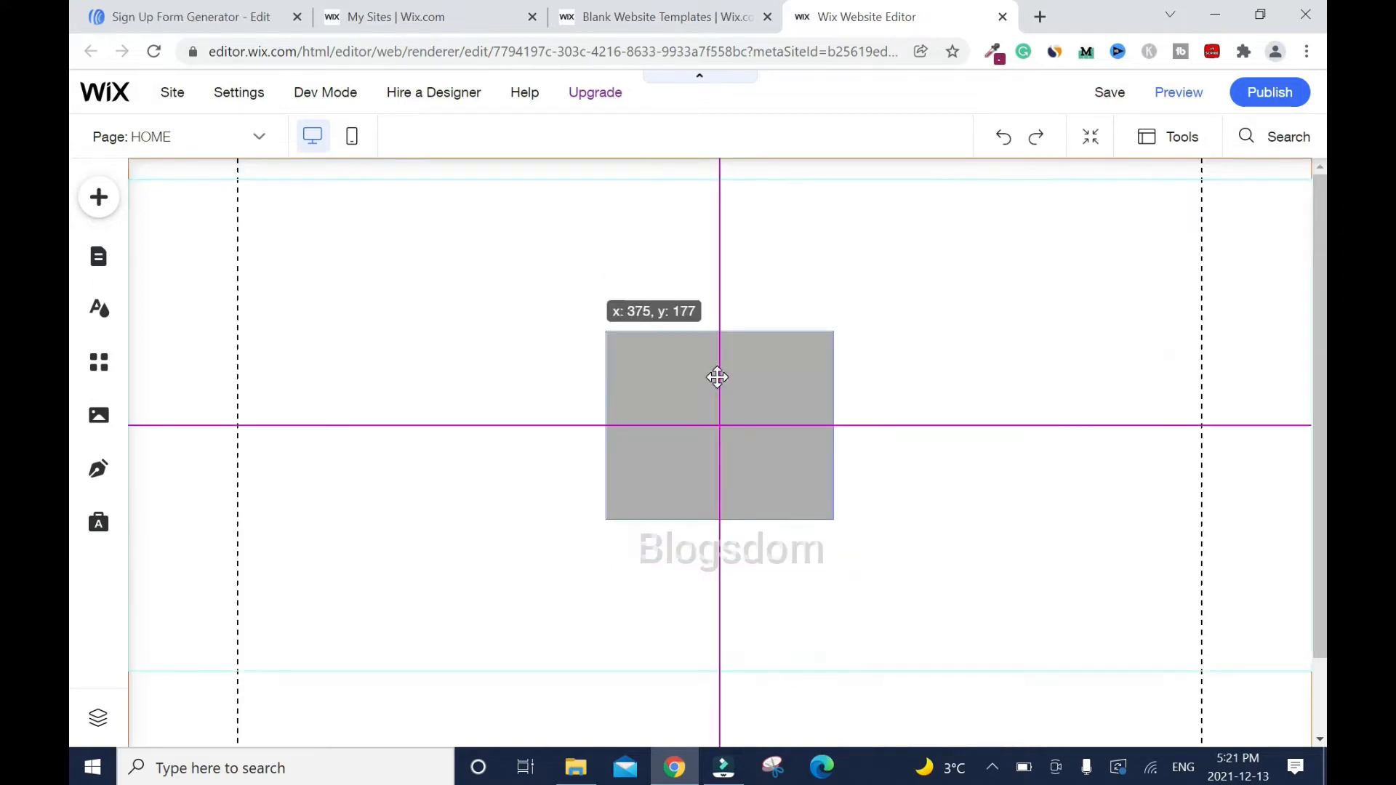
pyautogui.moveTo(718, 377); pyautogui.dragTo(718, 376)
pyautogui.click(653, 285)
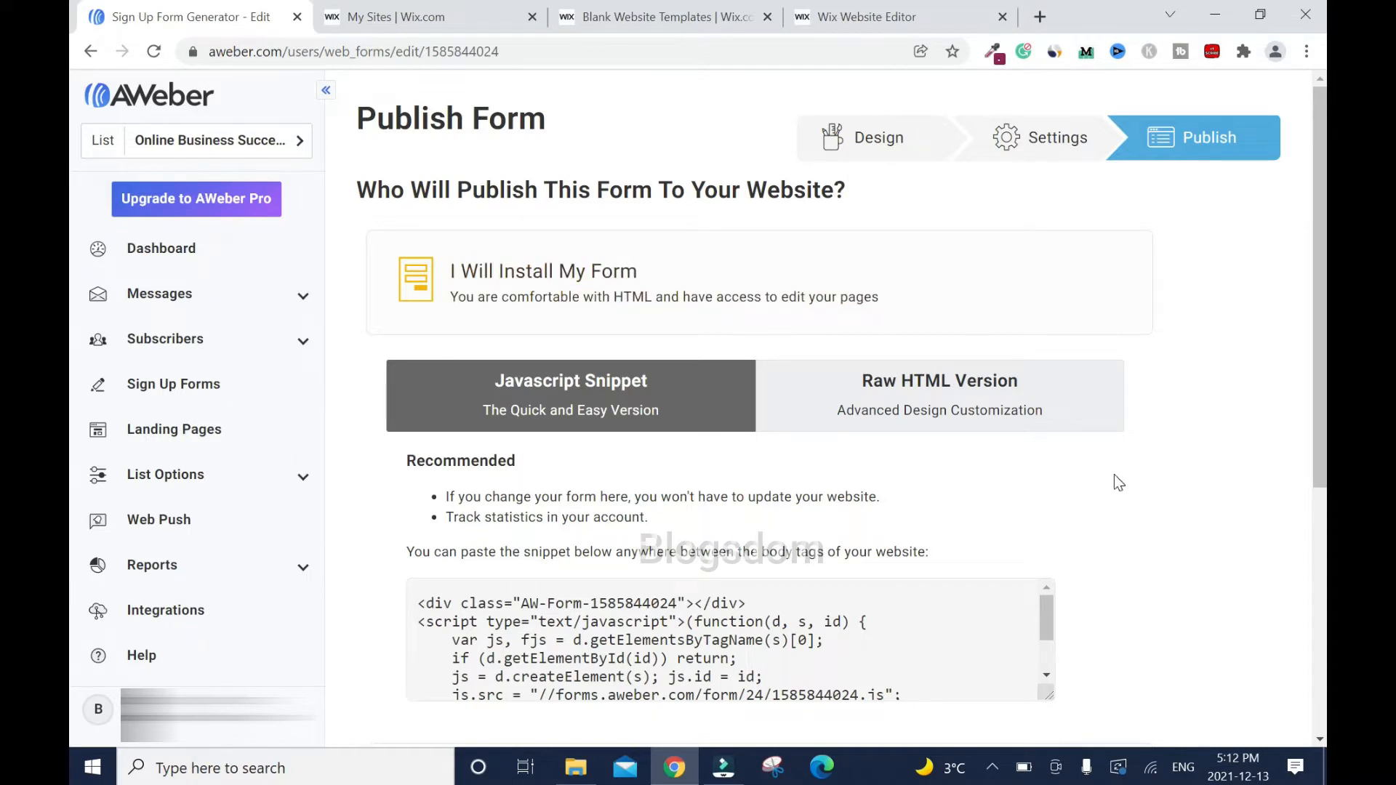
# Copy the complete Raw HTML Version code of the sign-up form from AWeber's Publish Form page
pyautogui.click(992, 381)
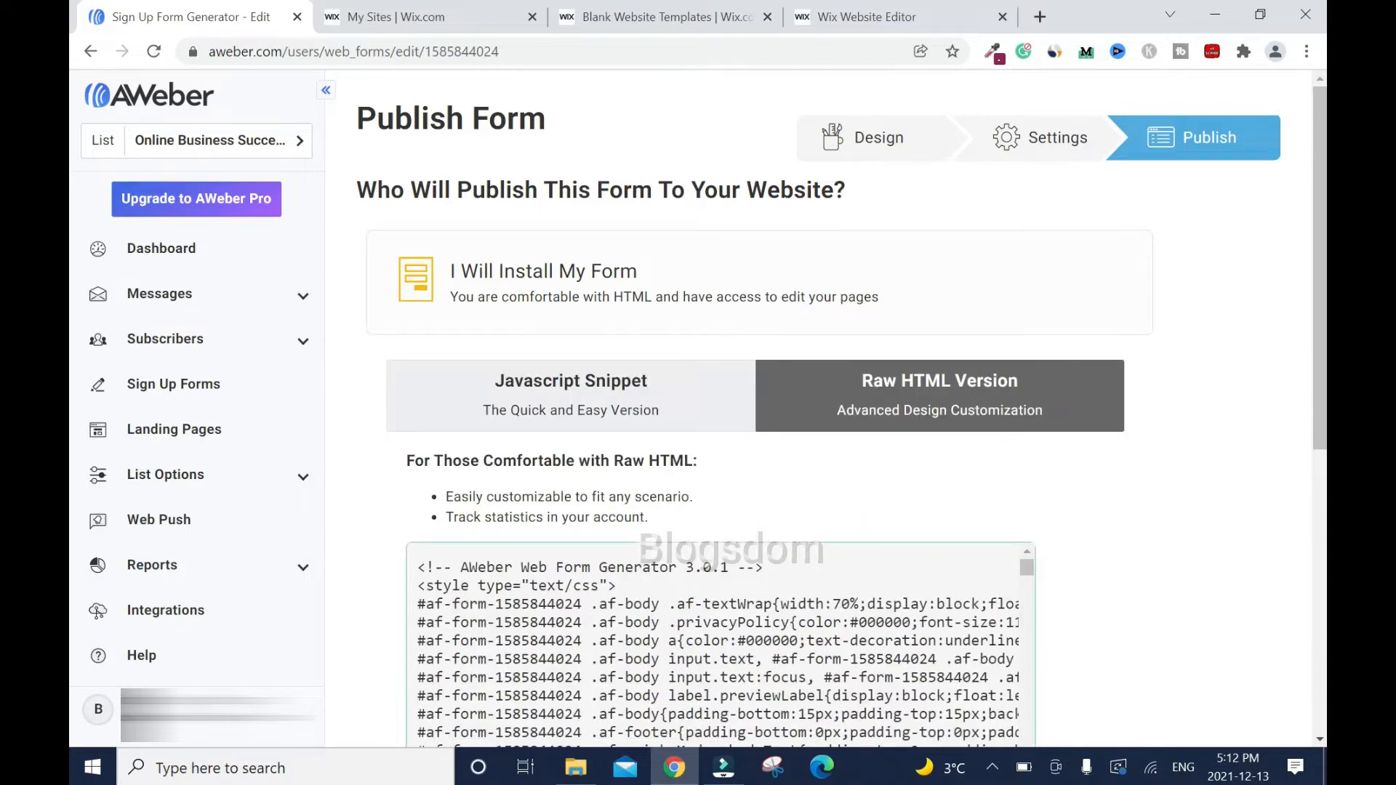
pyautogui.click(800, 632)
pyautogui.scroll(-2, 866, 532)
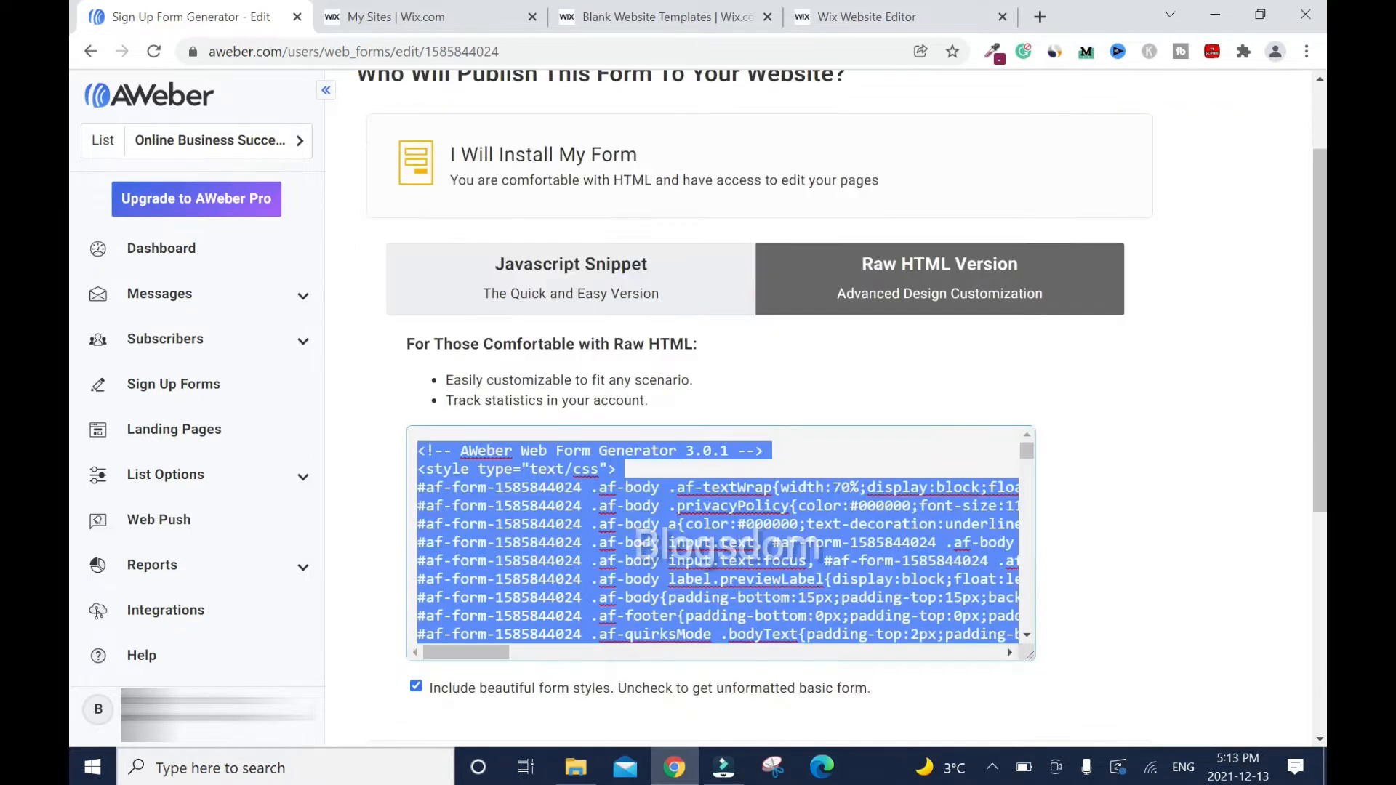
pyautogui.rightClick(867, 532)
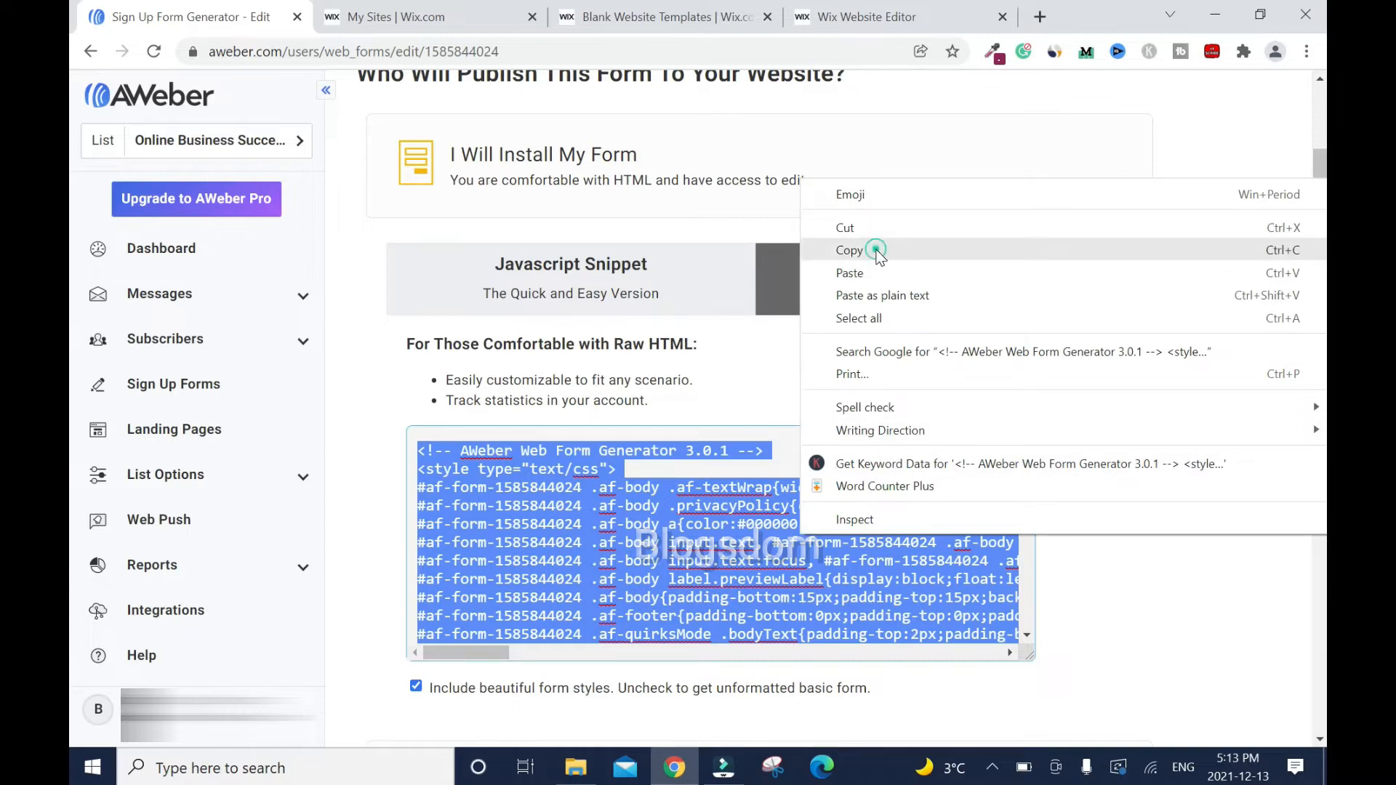
pyautogui.click(849, 250)
# Switch to the Wix editor and embed the copied sign-up form code in the HTML widget
pyautogui.click(887, 16)
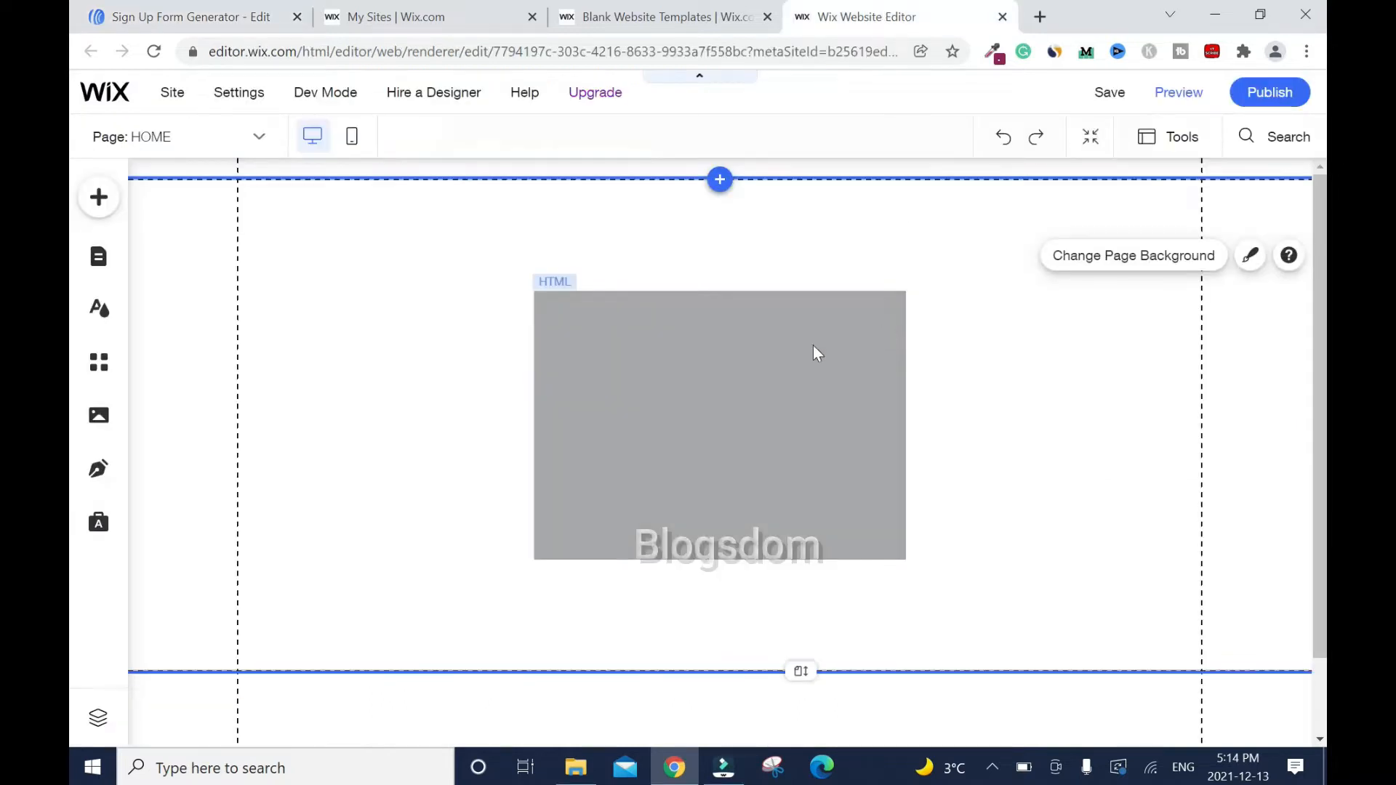
pyautogui.click(695, 359)
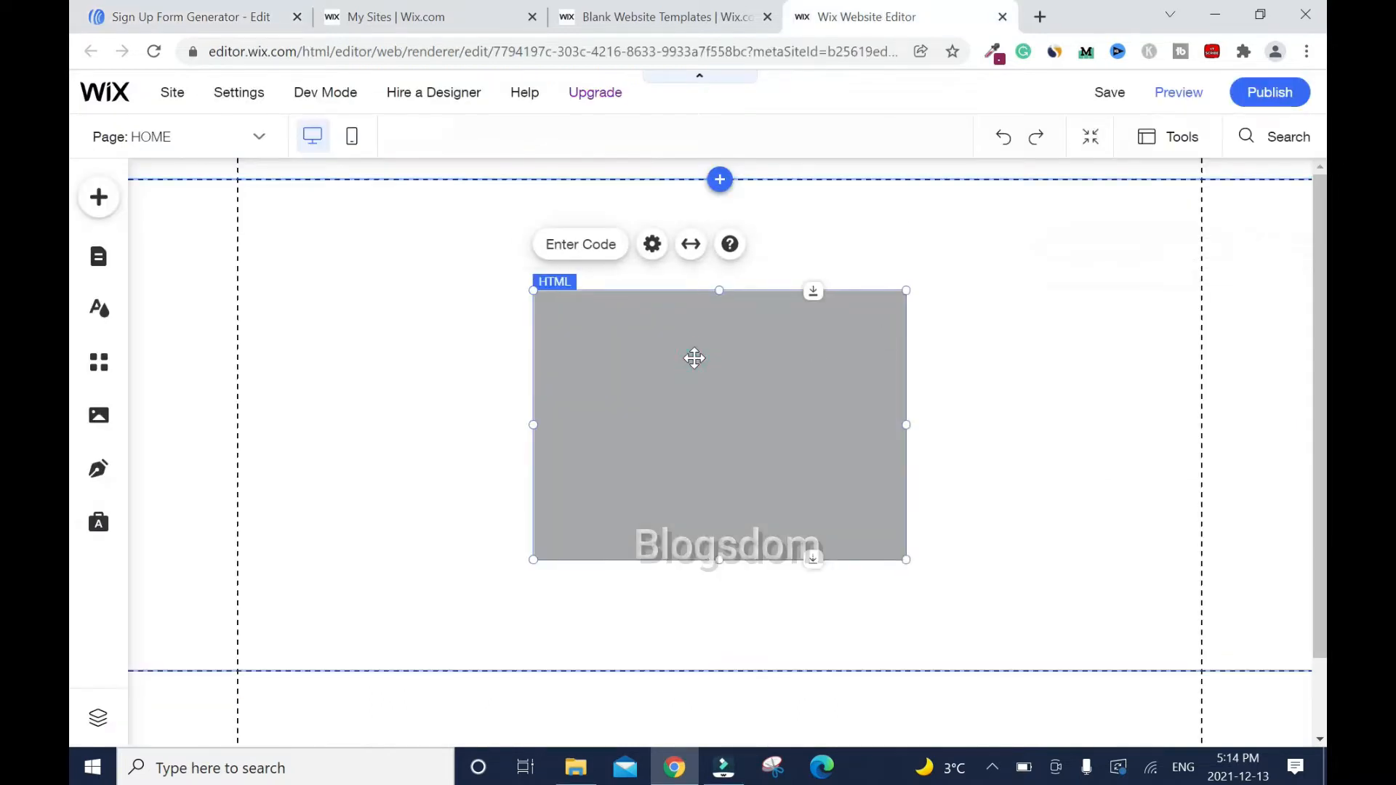
pyautogui.click(575, 247)
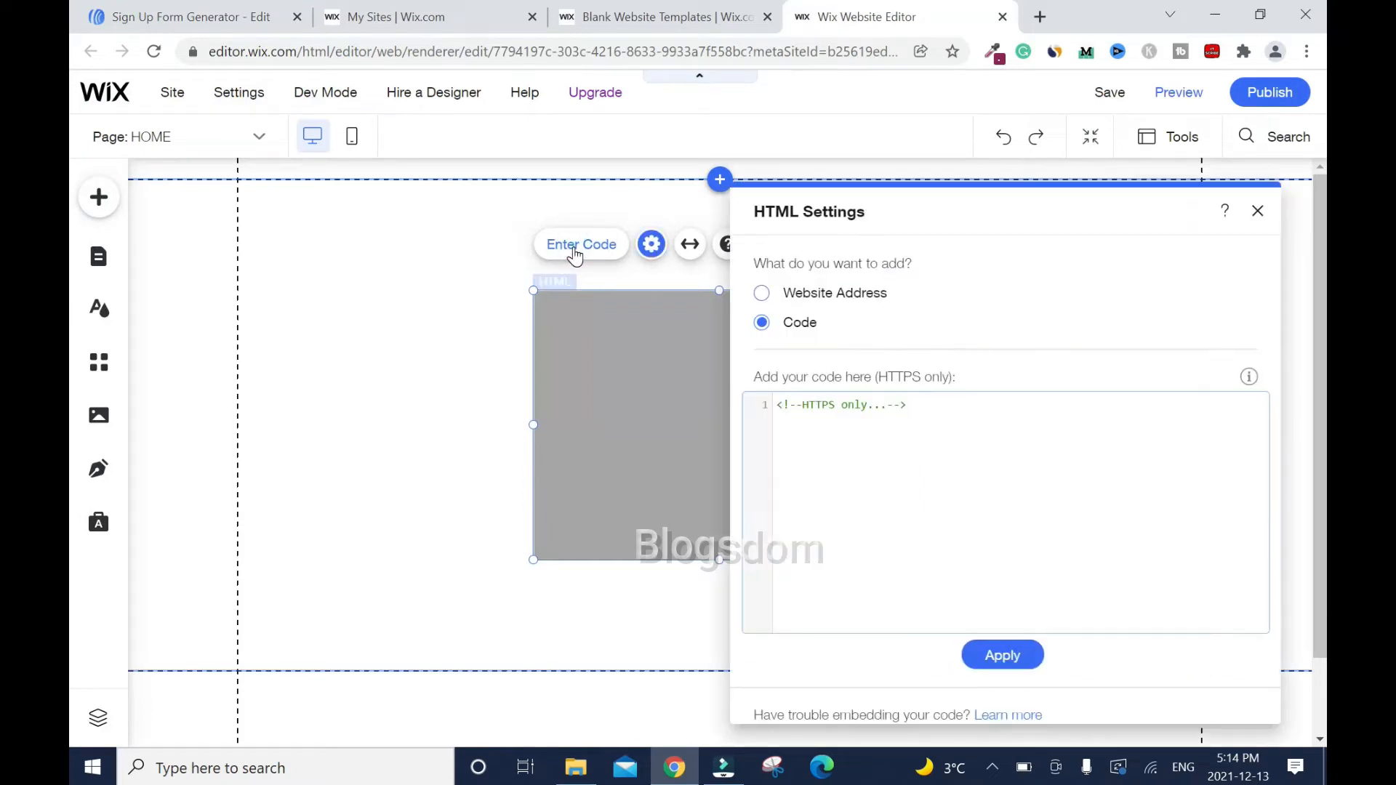
pyautogui.rightClick(800, 420)
pyautogui.click(879, 570)
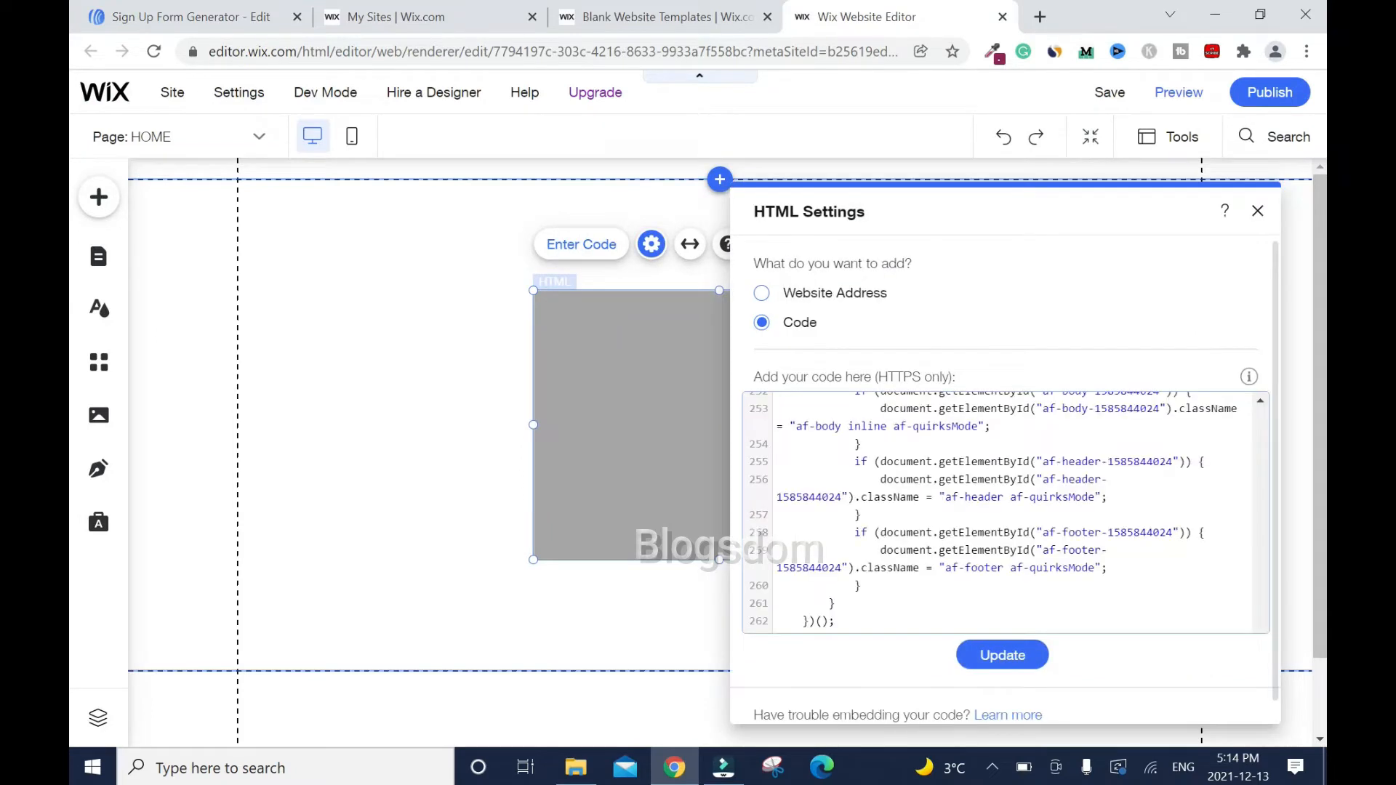
pyautogui.click(1016, 663)
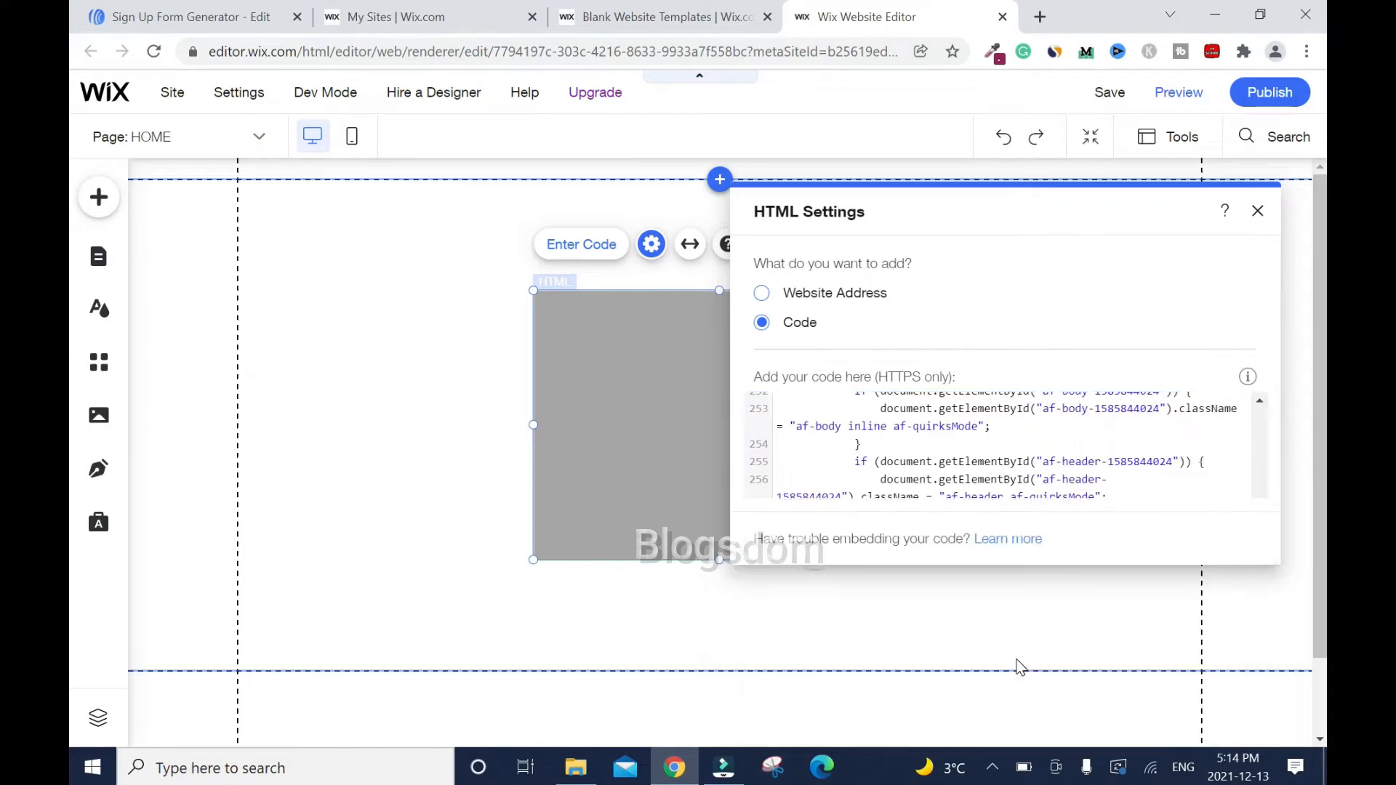
pyautogui.click(1257, 210)
# Resize the embedded sign-up form to a tall, narrow frame and move it to the right side of the page
pyautogui.moveTo(938, 544); pyautogui.dragTo(977, 638)
pyautogui.moveTo(754, 630); pyautogui.dragTo(766, 666)
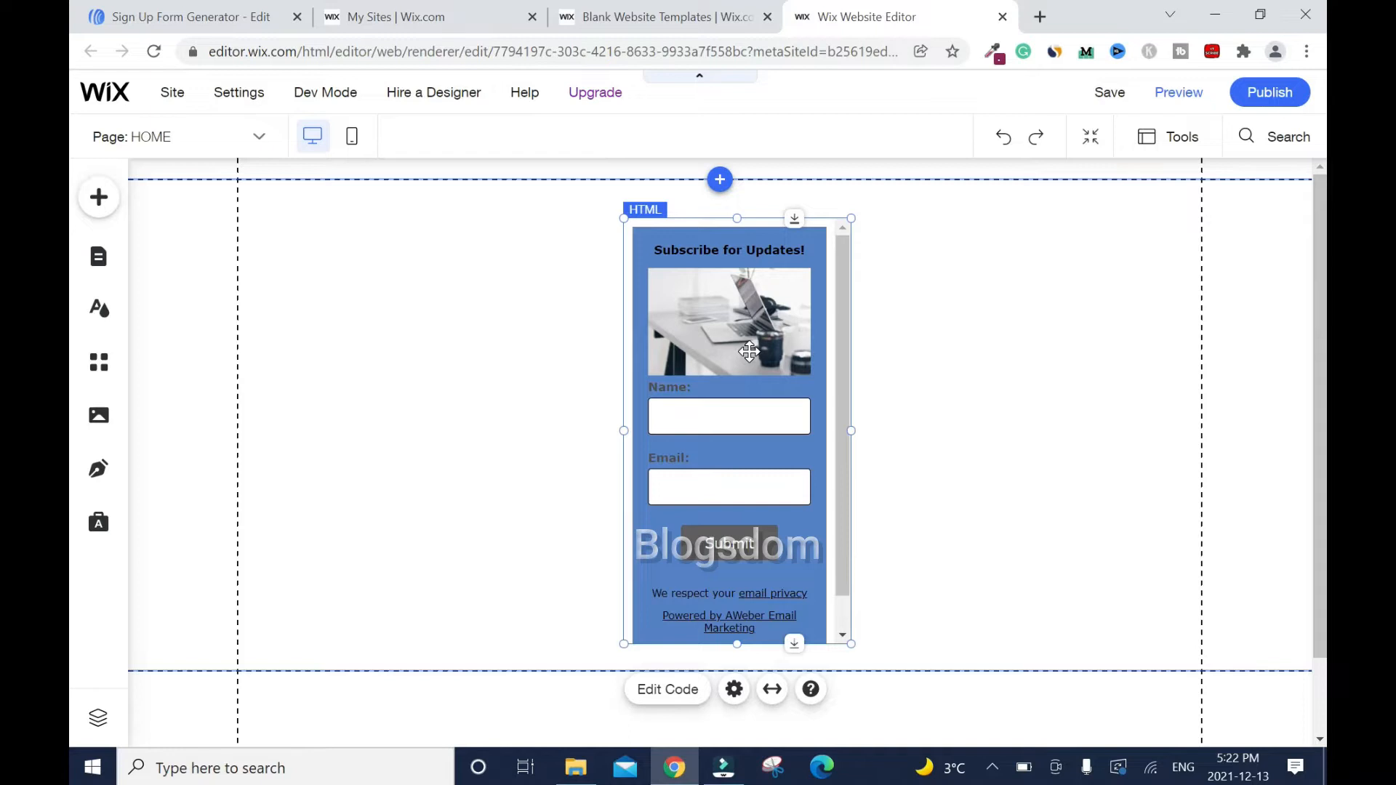
pyautogui.moveTo(749, 351); pyautogui.dragTo(1095, 371)
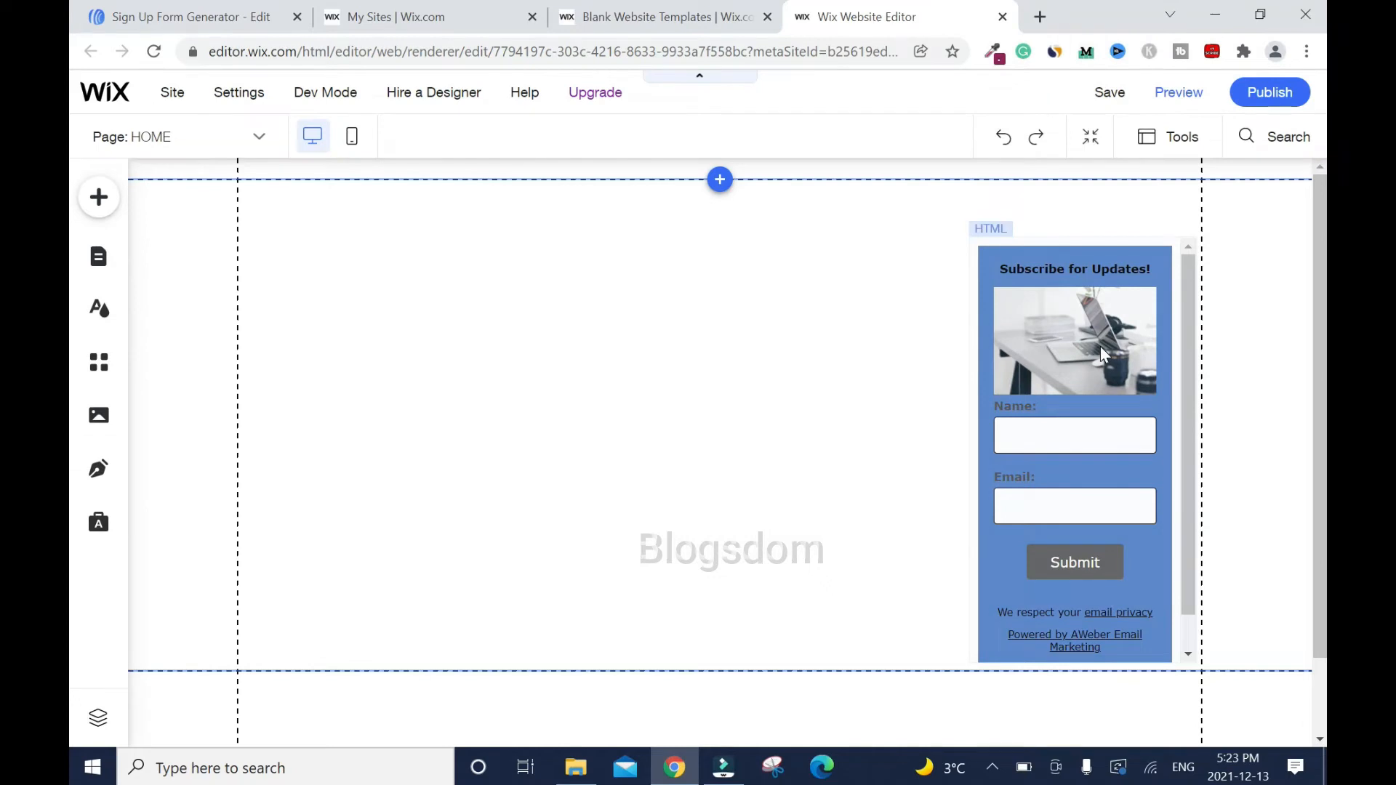
# Delete the embedded sign-up form from the page
pyautogui.click(1101, 346)
pyautogui.press('Delete')
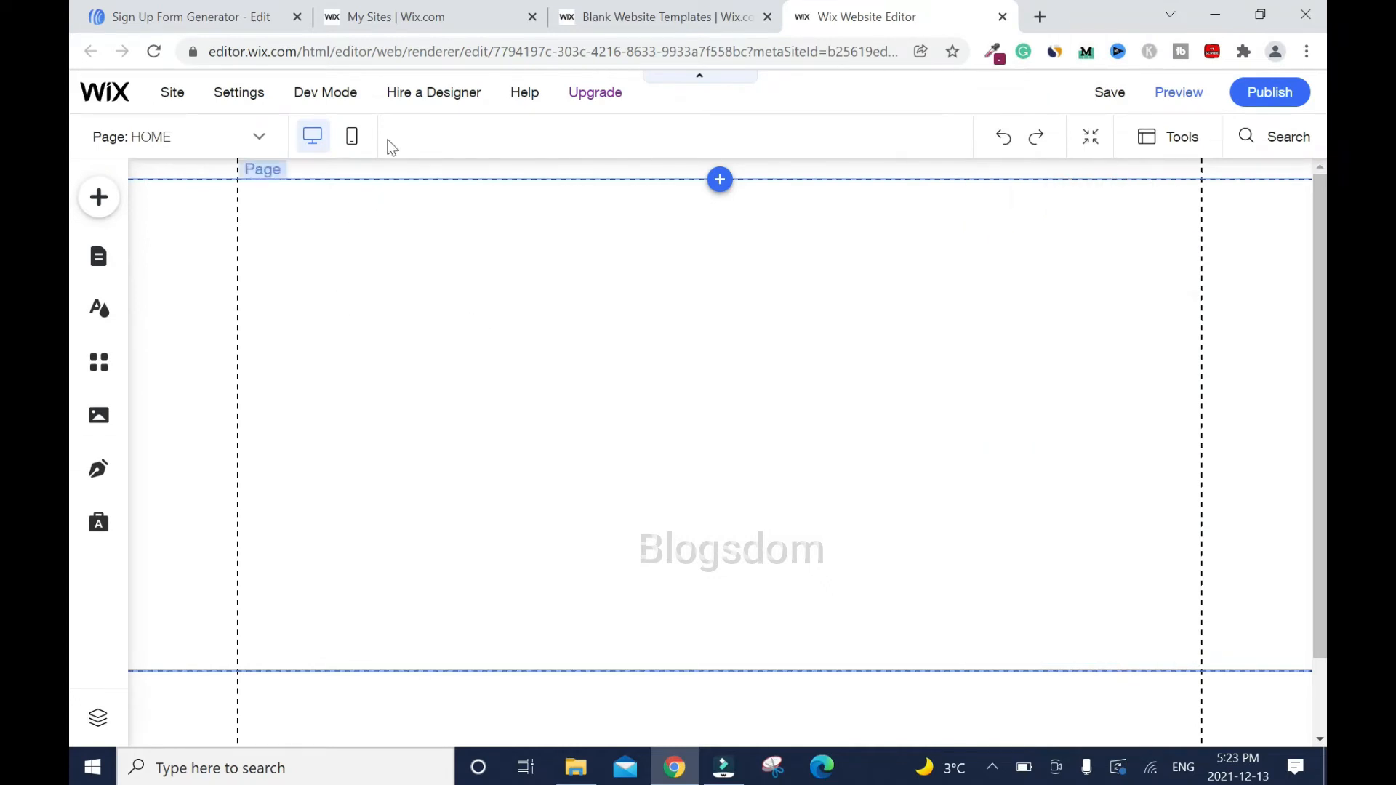
# Switch to AWeber, open the Amazon FBA Training landing page's settings and copy its Preview URL
pyautogui.click(188, 16)
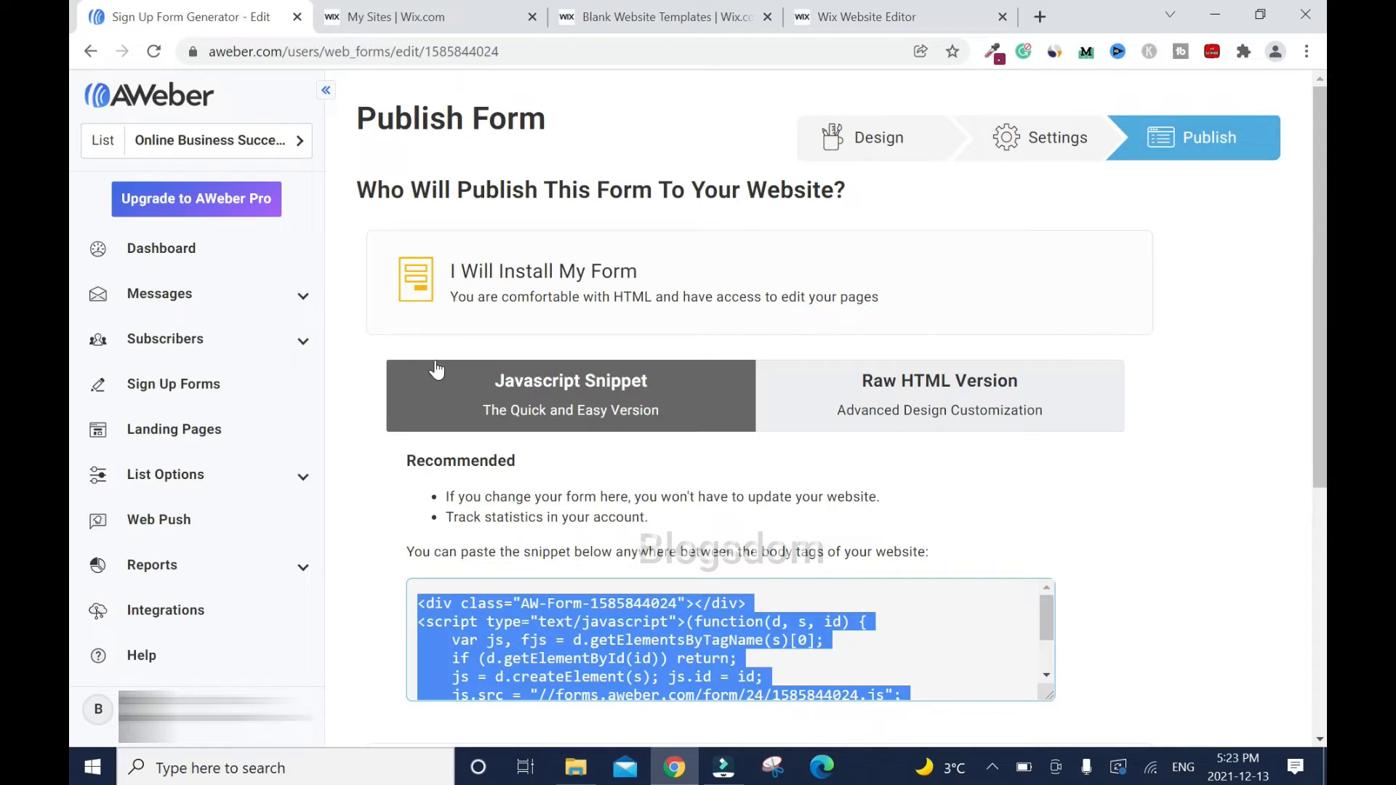
pyautogui.click(237, 441)
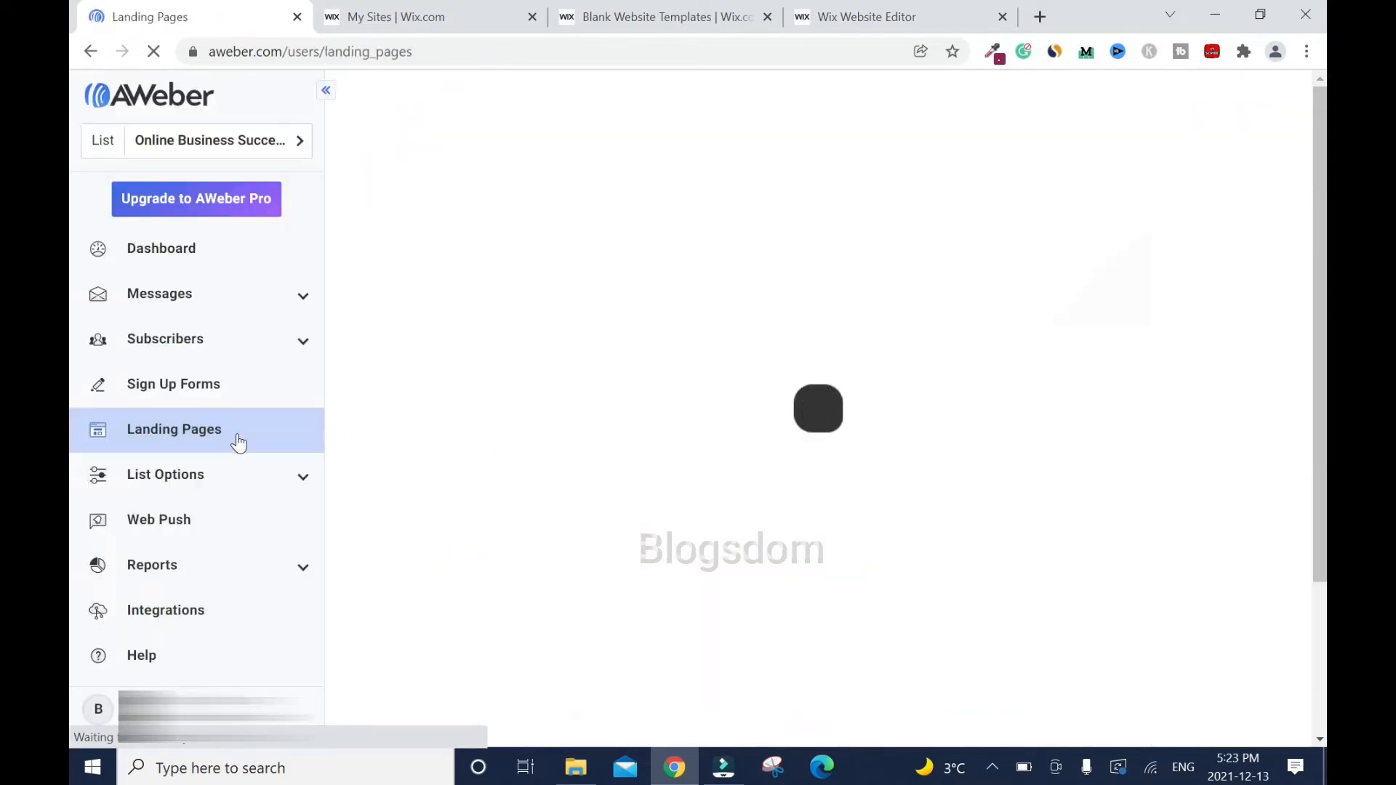
pyautogui.click(463, 497)
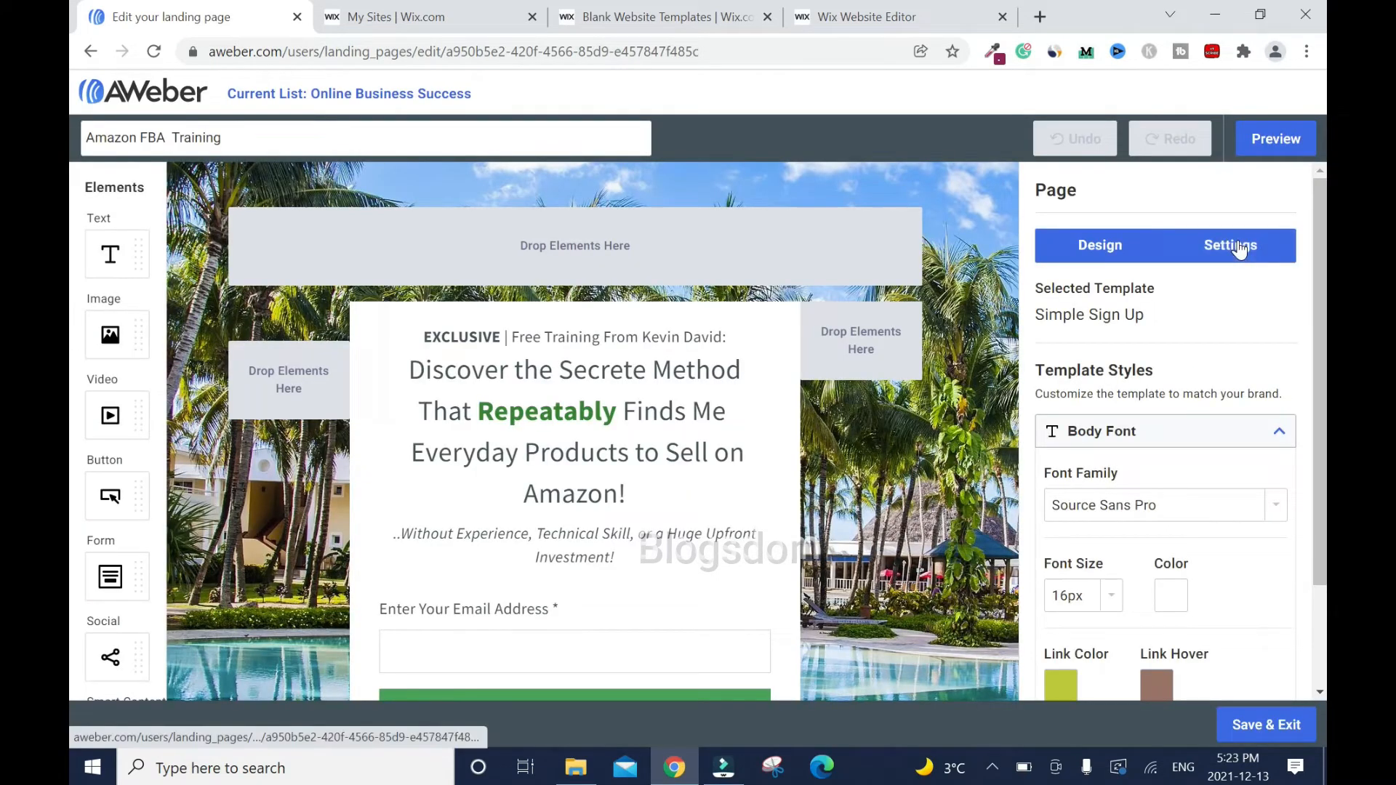
pyautogui.click(1241, 249)
pyautogui.tripleClick(1162, 358)
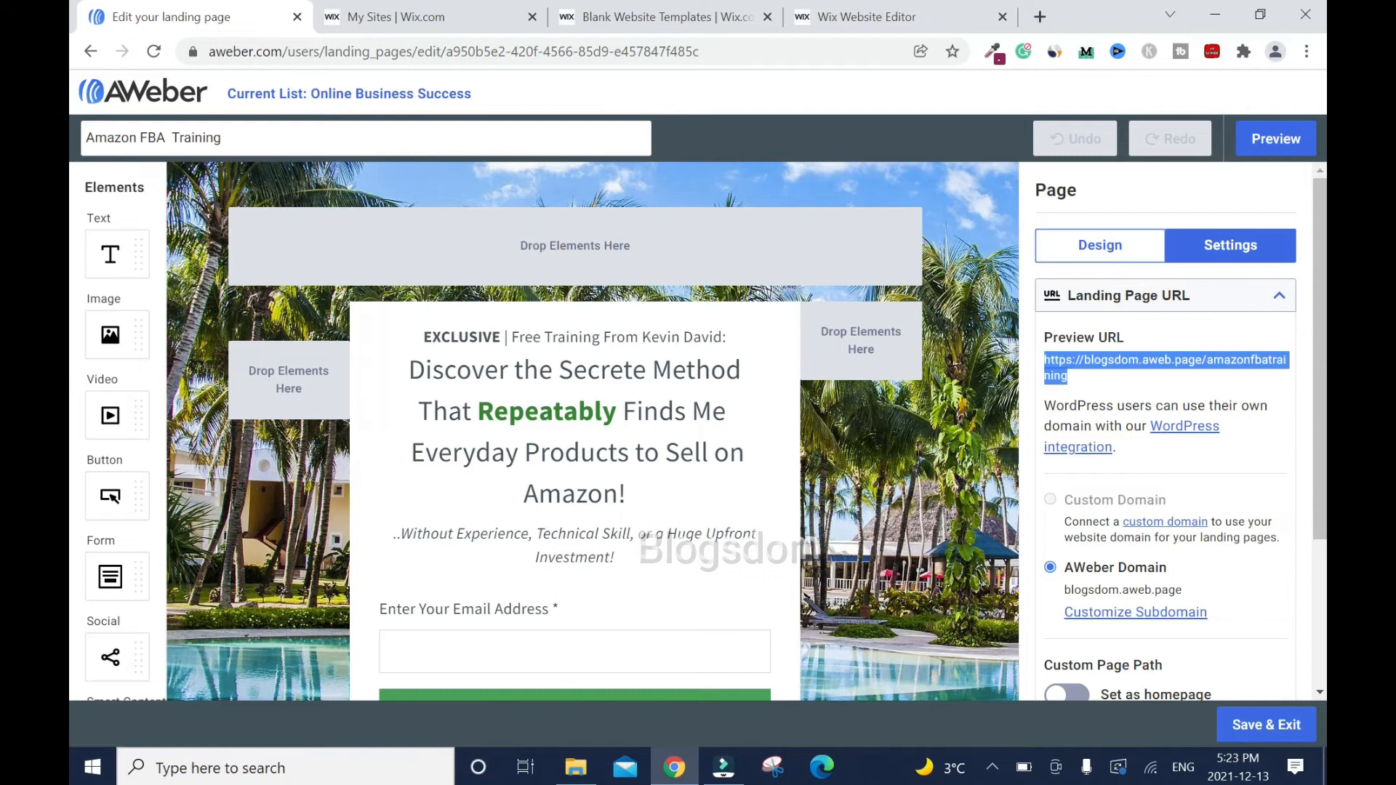
pyautogui.rightClick(1156, 362)
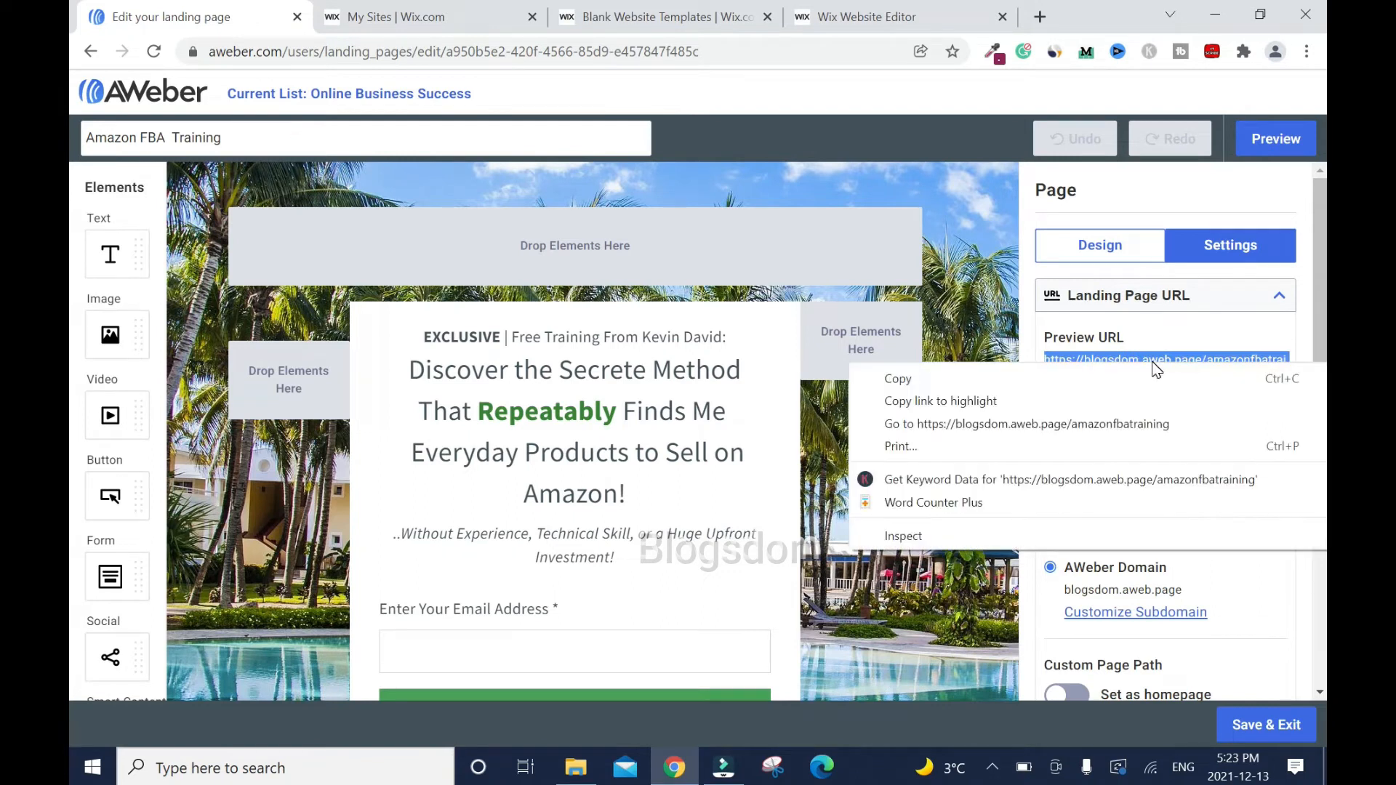
pyautogui.click(1028, 379)
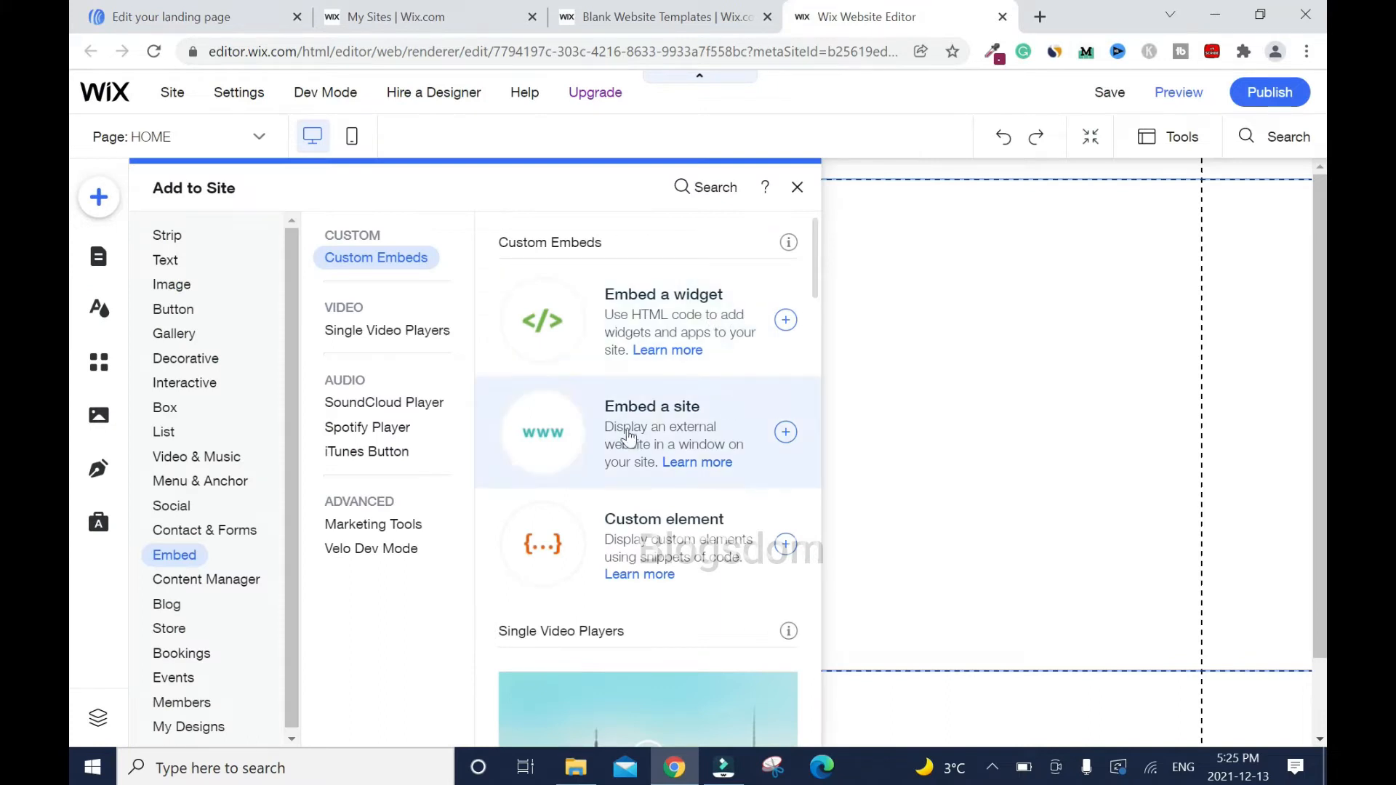
pyautogui.click(690, 436)
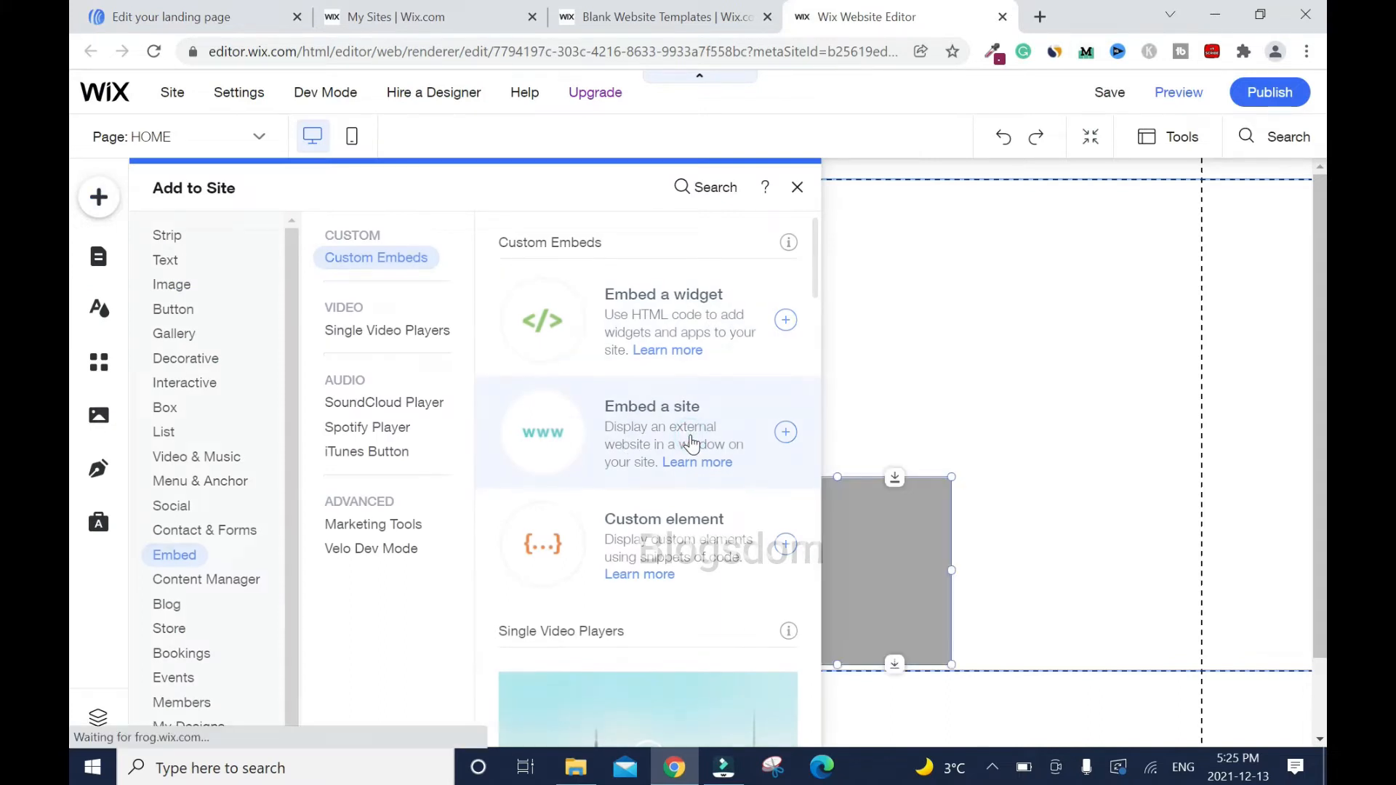
pyautogui.moveTo(840, 543); pyautogui.dragTo(723, 402)
pyautogui.click(649, 288)
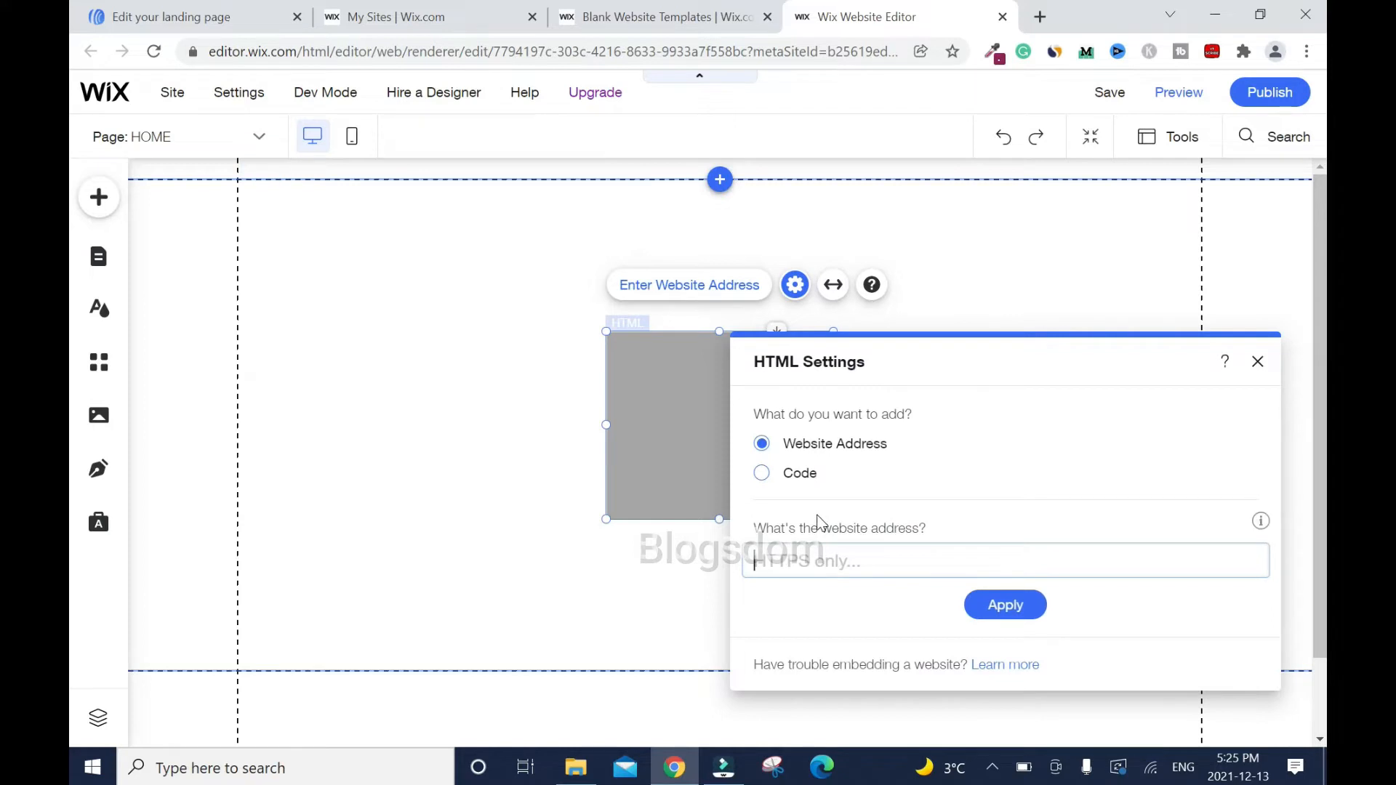
pyautogui.rightClick(911, 569)
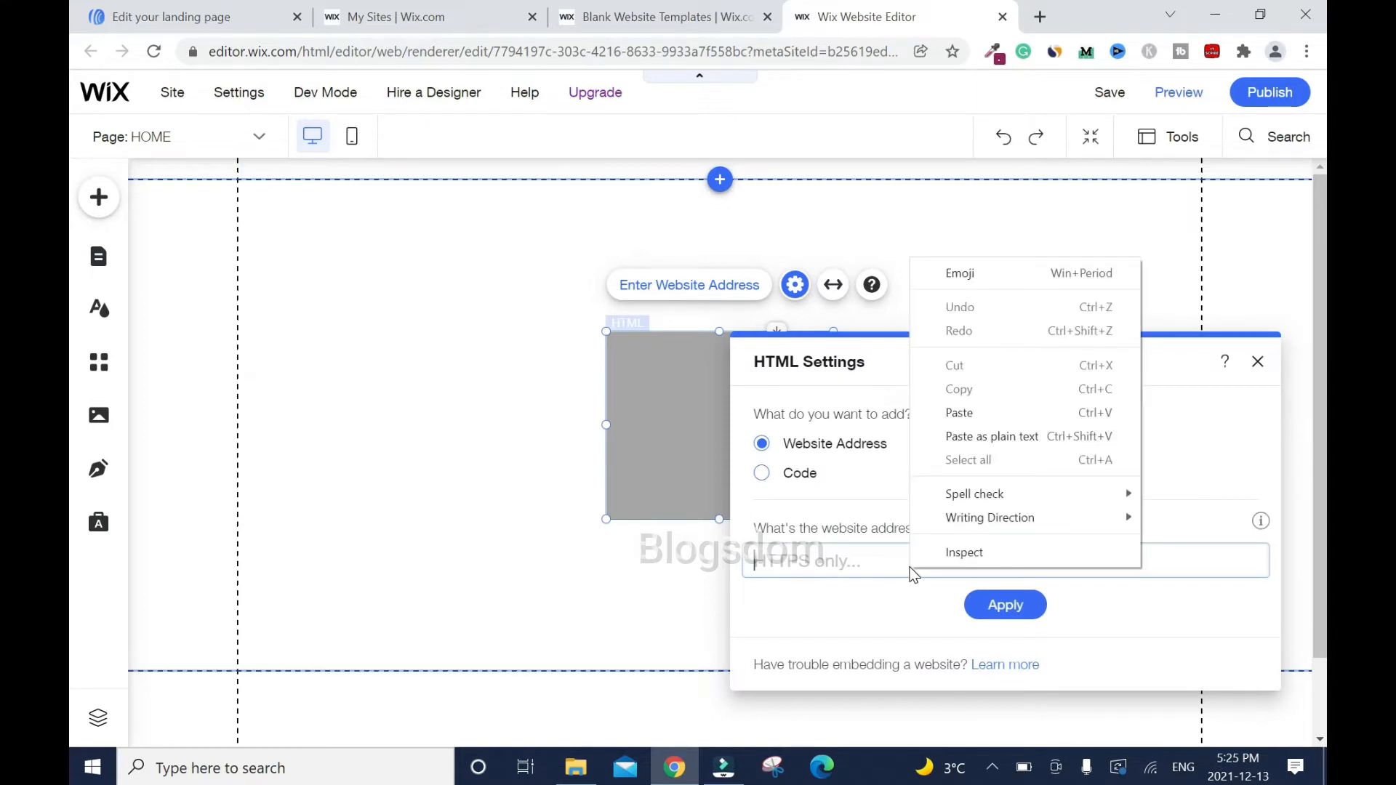
pyautogui.click(995, 412)
pyautogui.click(1017, 604)
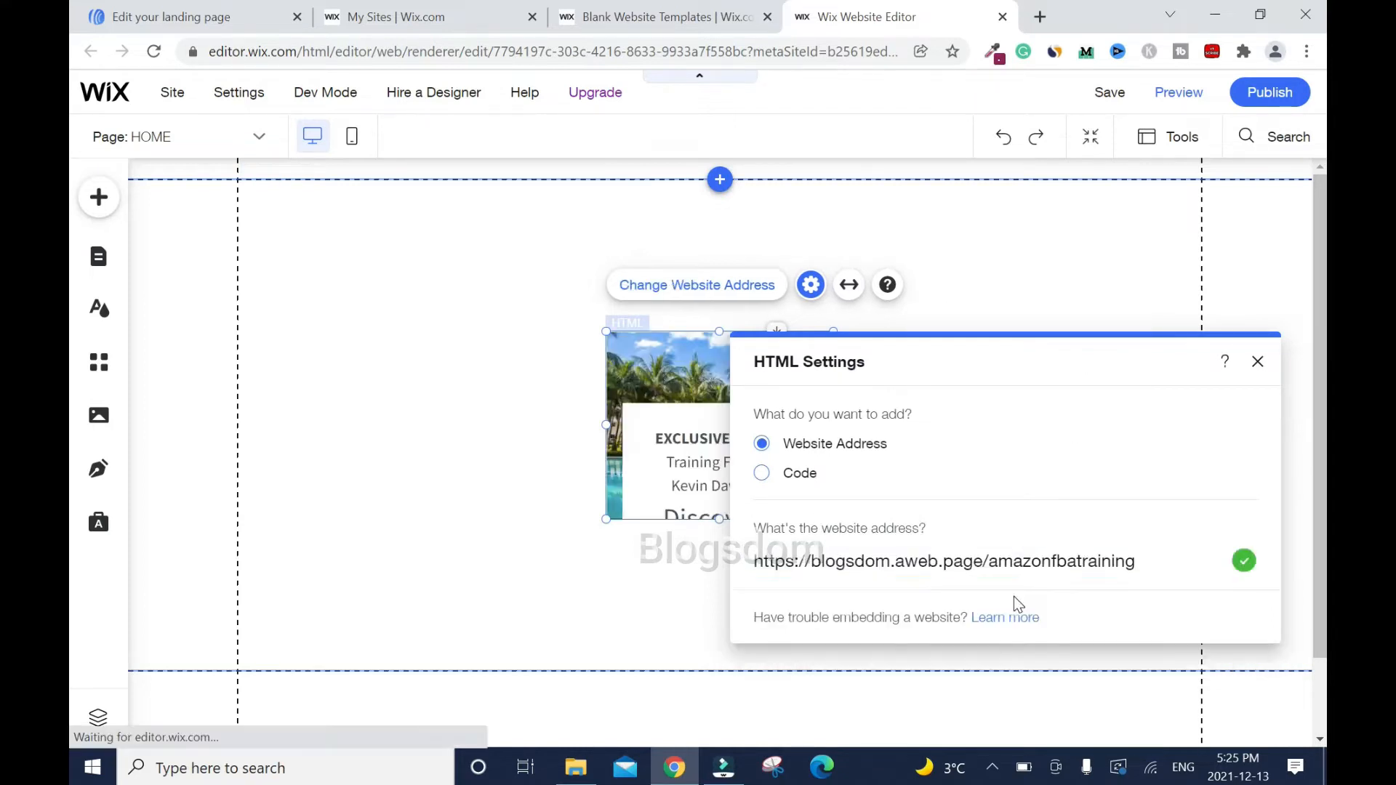
pyautogui.click(1257, 361)
# Enlarge the embedded landing page's frame and extend the page area downward below it
pyautogui.moveTo(831, 514); pyautogui.dragTo(1038, 664)
pyautogui.moveTo(822, 332); pyautogui.dragTo(822, 227)
pyautogui.moveTo(799, 672); pyautogui.dragTo(792, 760)
pyautogui.scroll(-2, 936, 558)
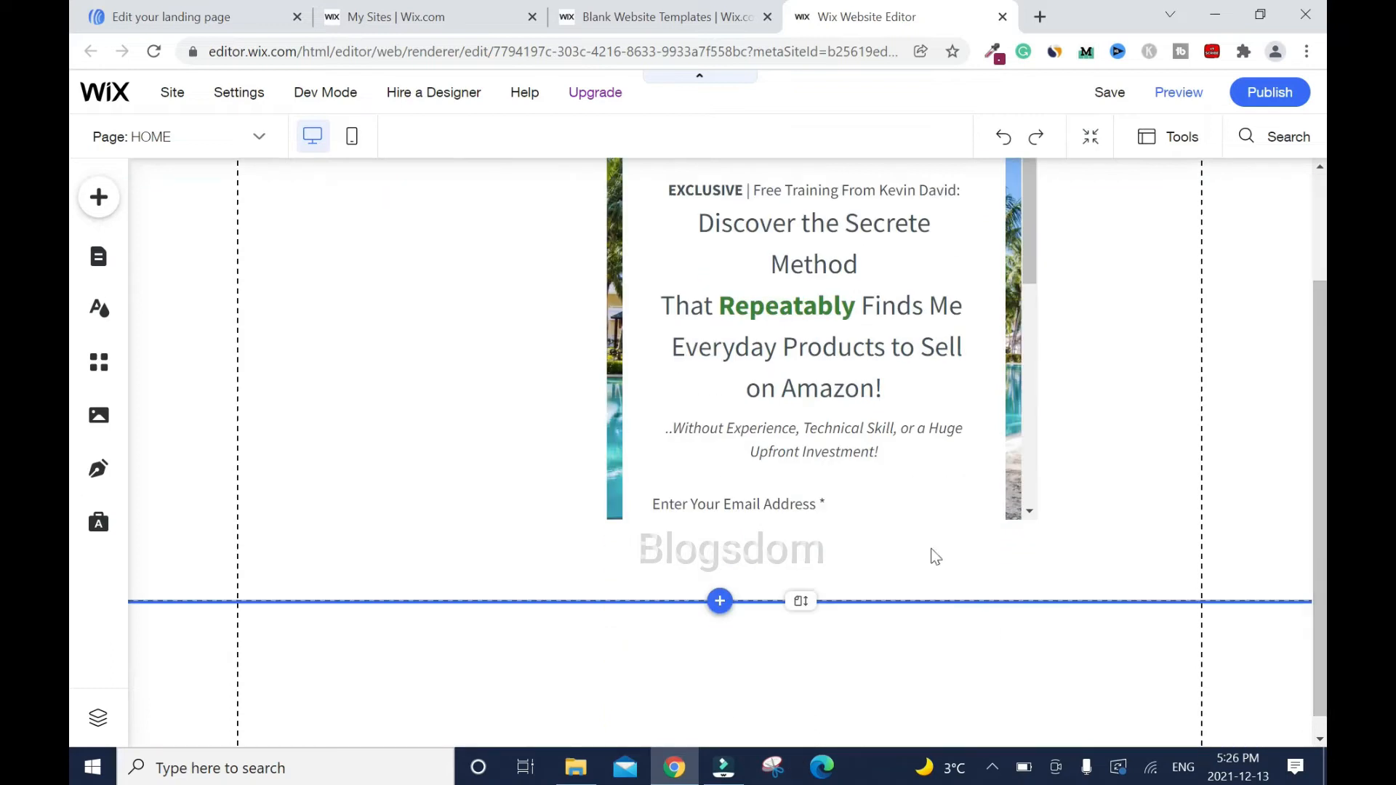
# Widen the embedded landing page's frame to the canvas edge on the left and the page gridline on the right
pyautogui.scroll(3, 937, 557)
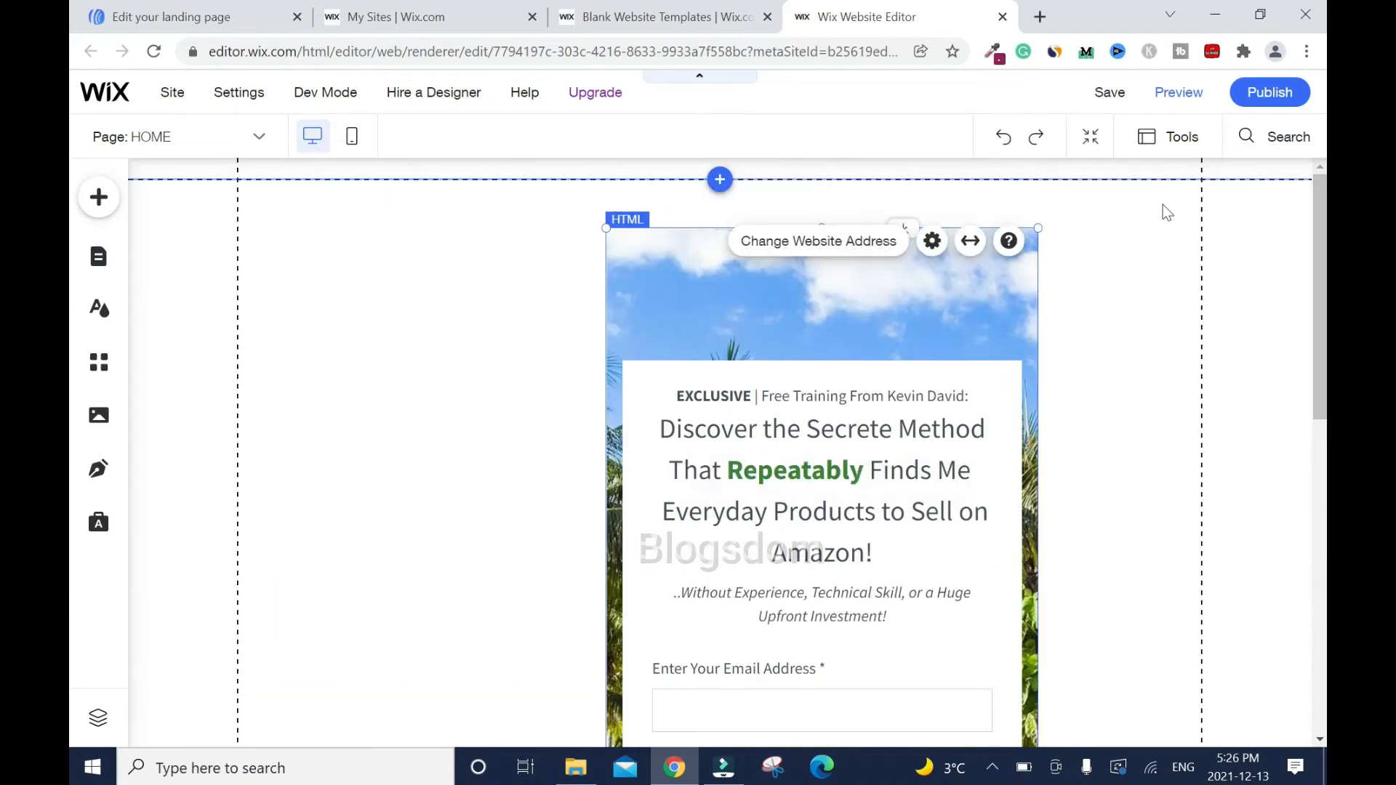
pyautogui.scroll(-2, 1167, 213)
pyautogui.moveTo(608, 576); pyautogui.dragTo(128, 505)
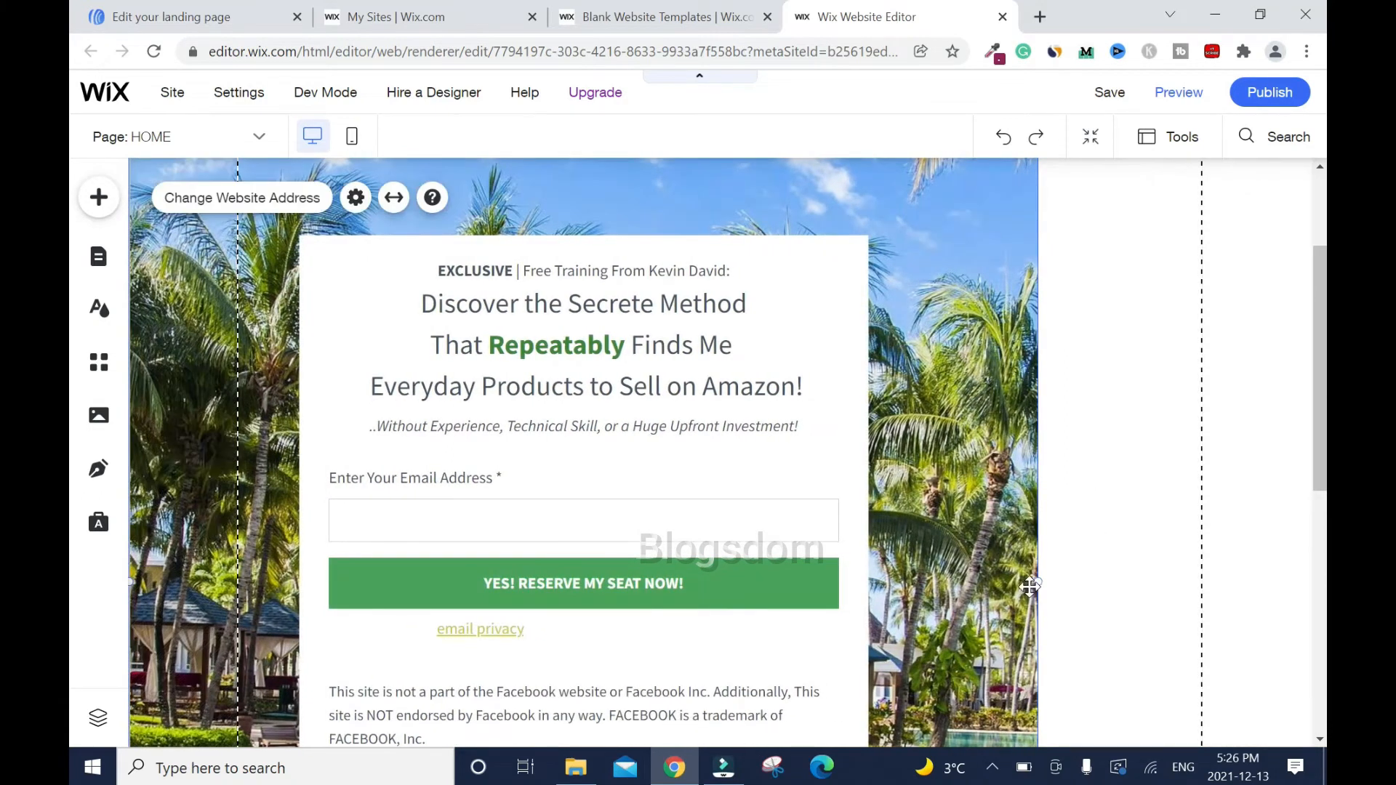
pyautogui.moveTo(1038, 582); pyautogui.dragTo(1199, 573)
pyautogui.scroll(-8, 75, 610)
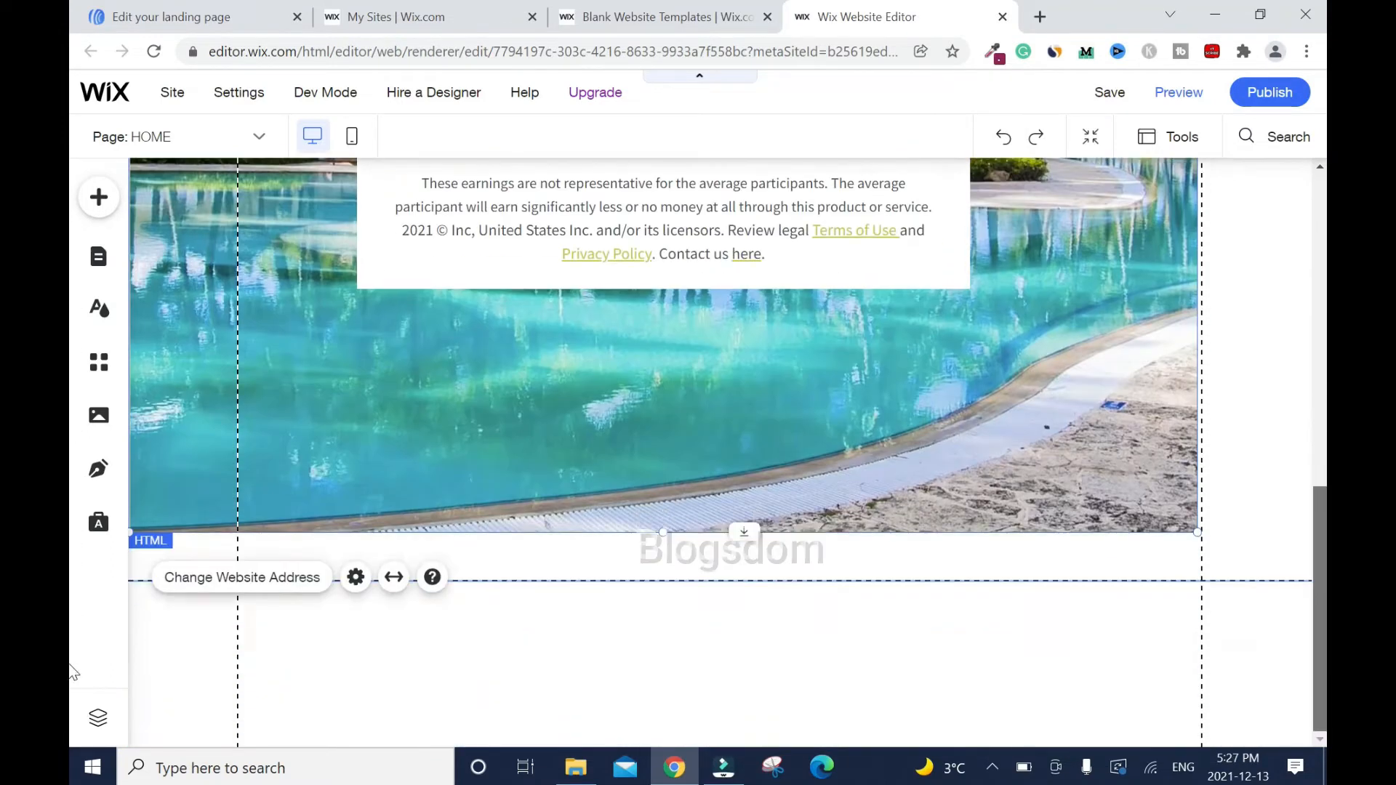
# Reduce the empty footer space below the embedded landing page in the desktop layout
pyautogui.click(770, 698)
pyautogui.moveTo(804, 706); pyautogui.dragTo(795, 621)
pyautogui.moveTo(1320, 614); pyautogui.dragTo(1320, 573)
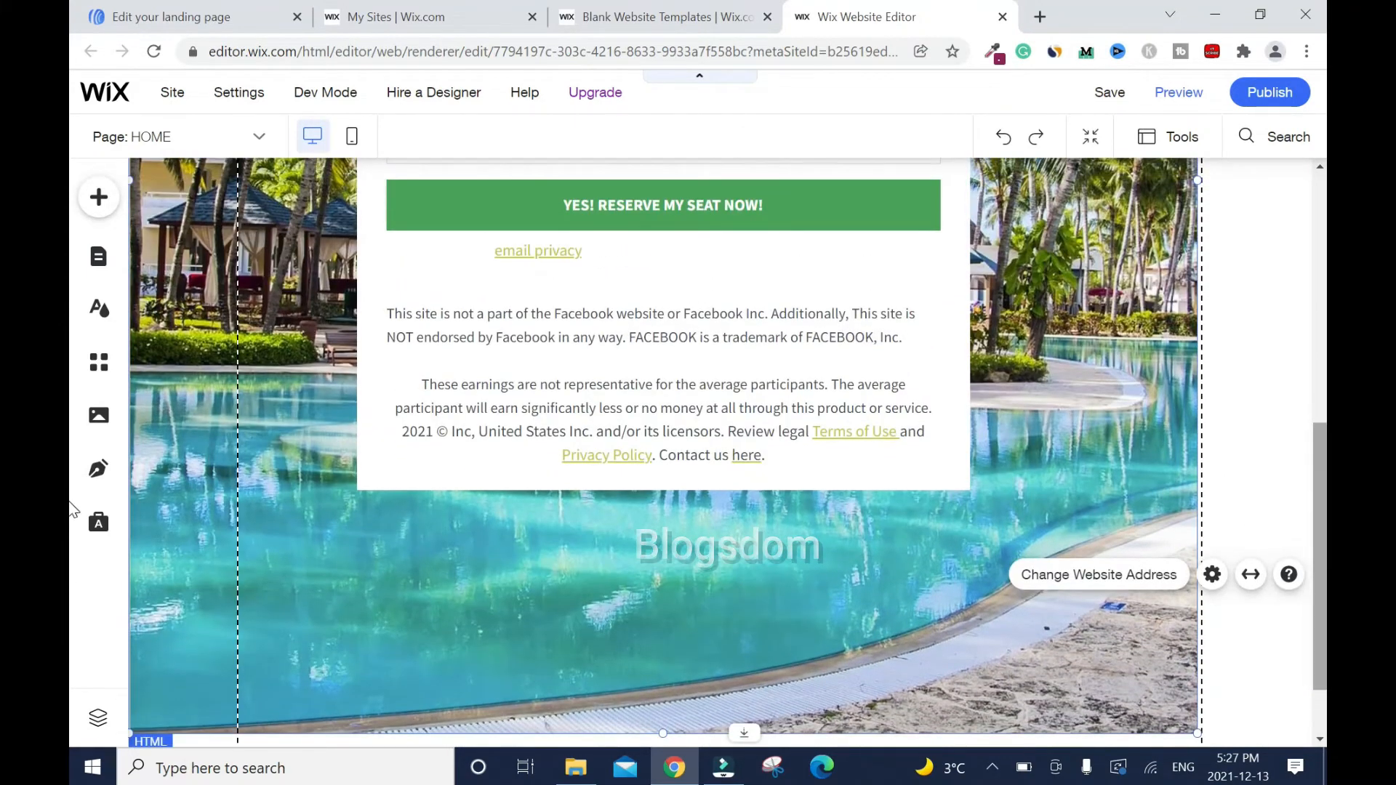
pyautogui.scroll(7, 73, 509)
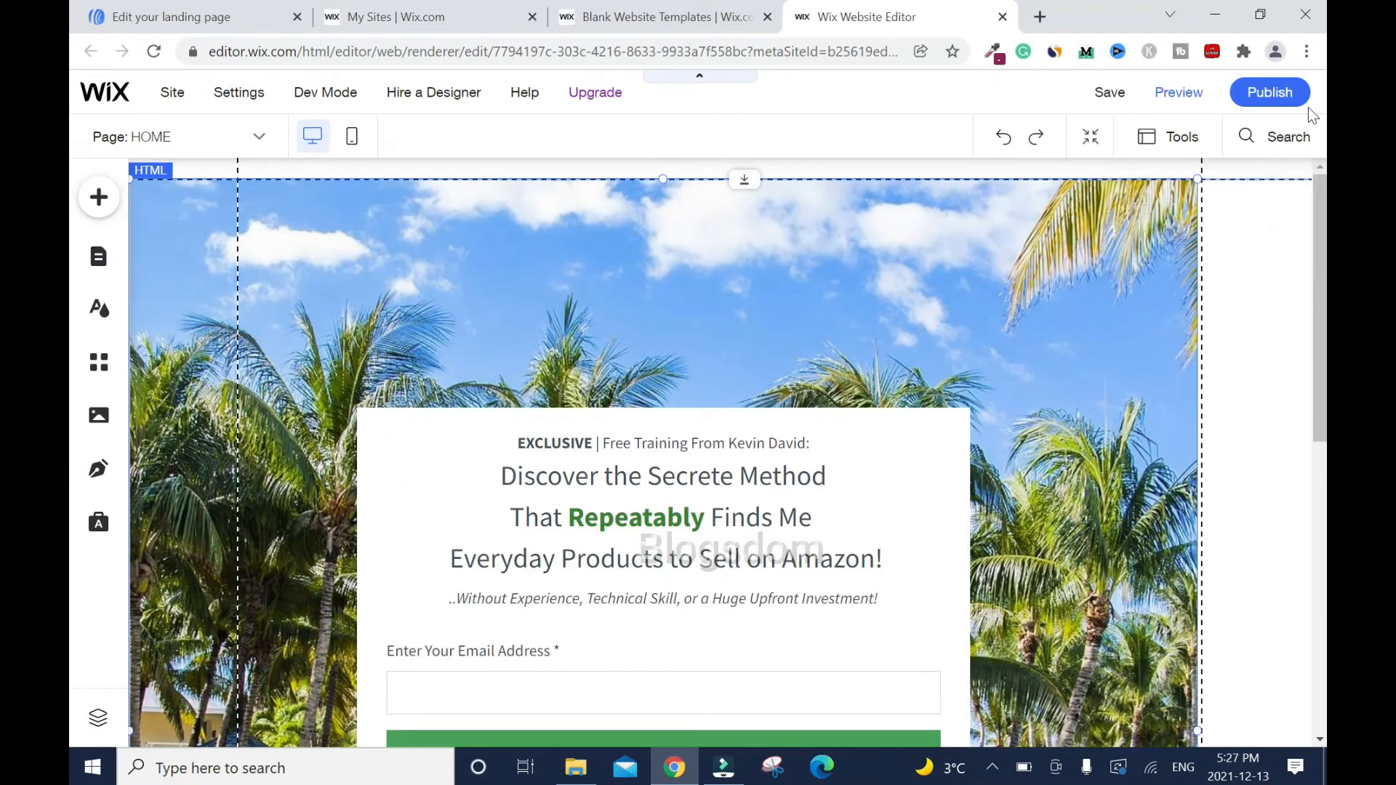
pyautogui.moveTo(1323, 286); pyautogui.dragTo(1323, 288)
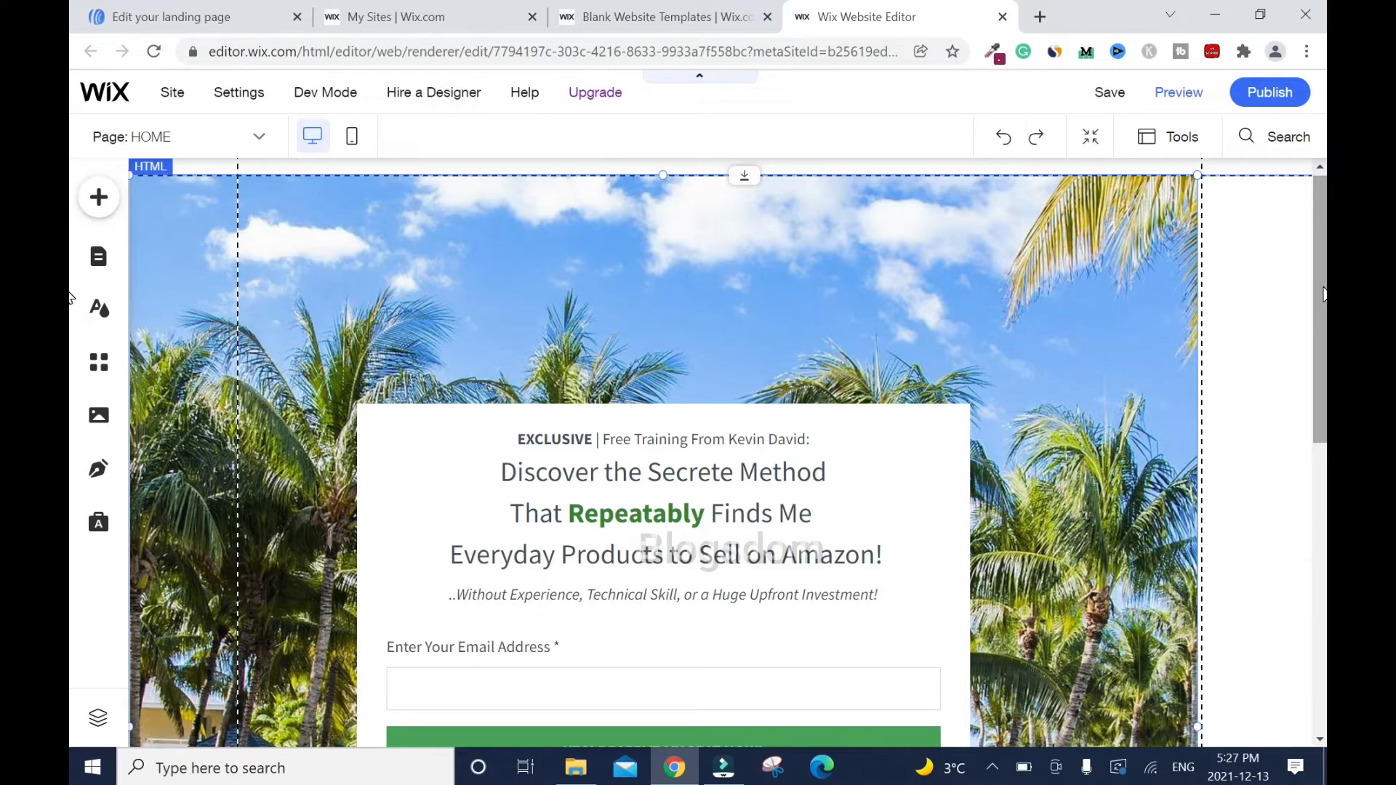
pyautogui.scroll(-1, 855, 265)
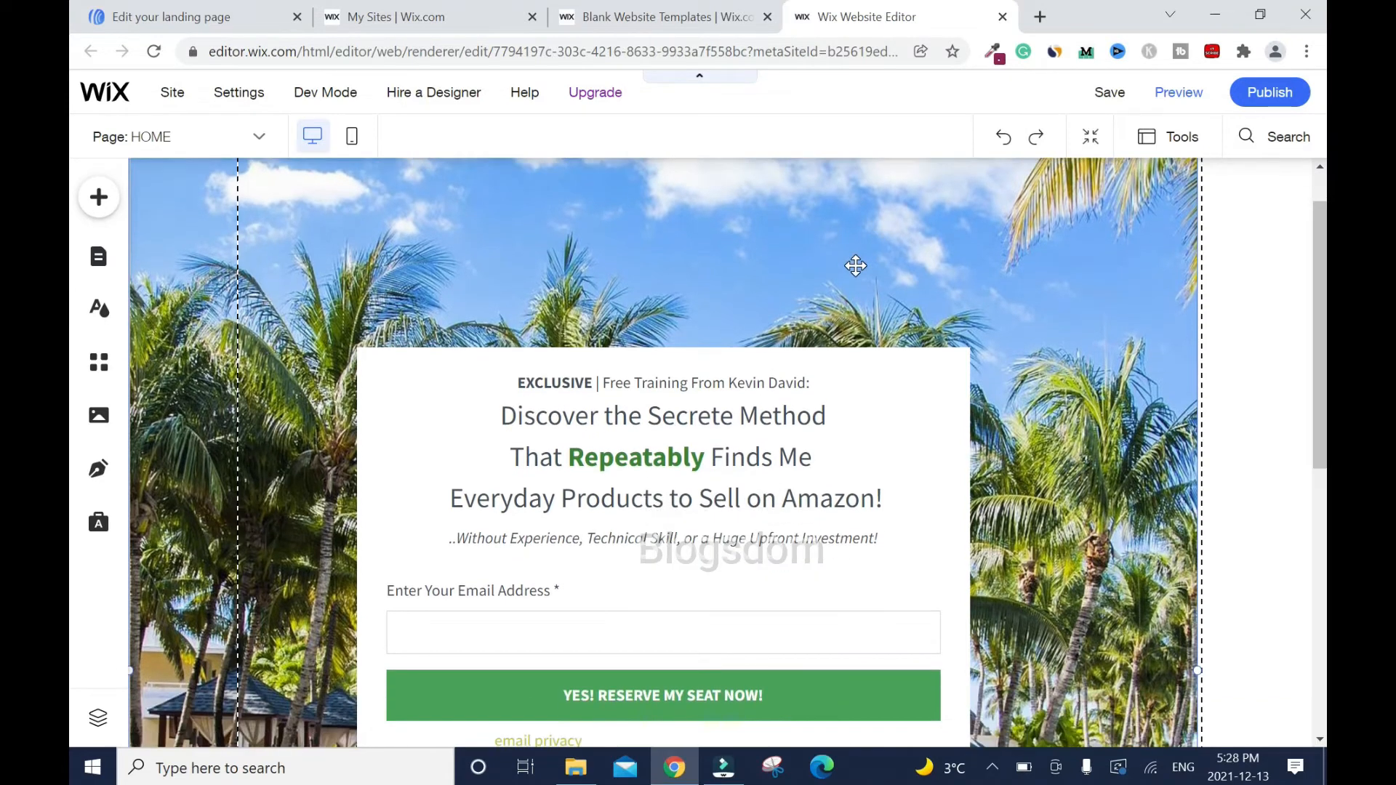
# Save the site and change the ending of its domain address to amazon-fba
pyautogui.moveTo(1108, 94)
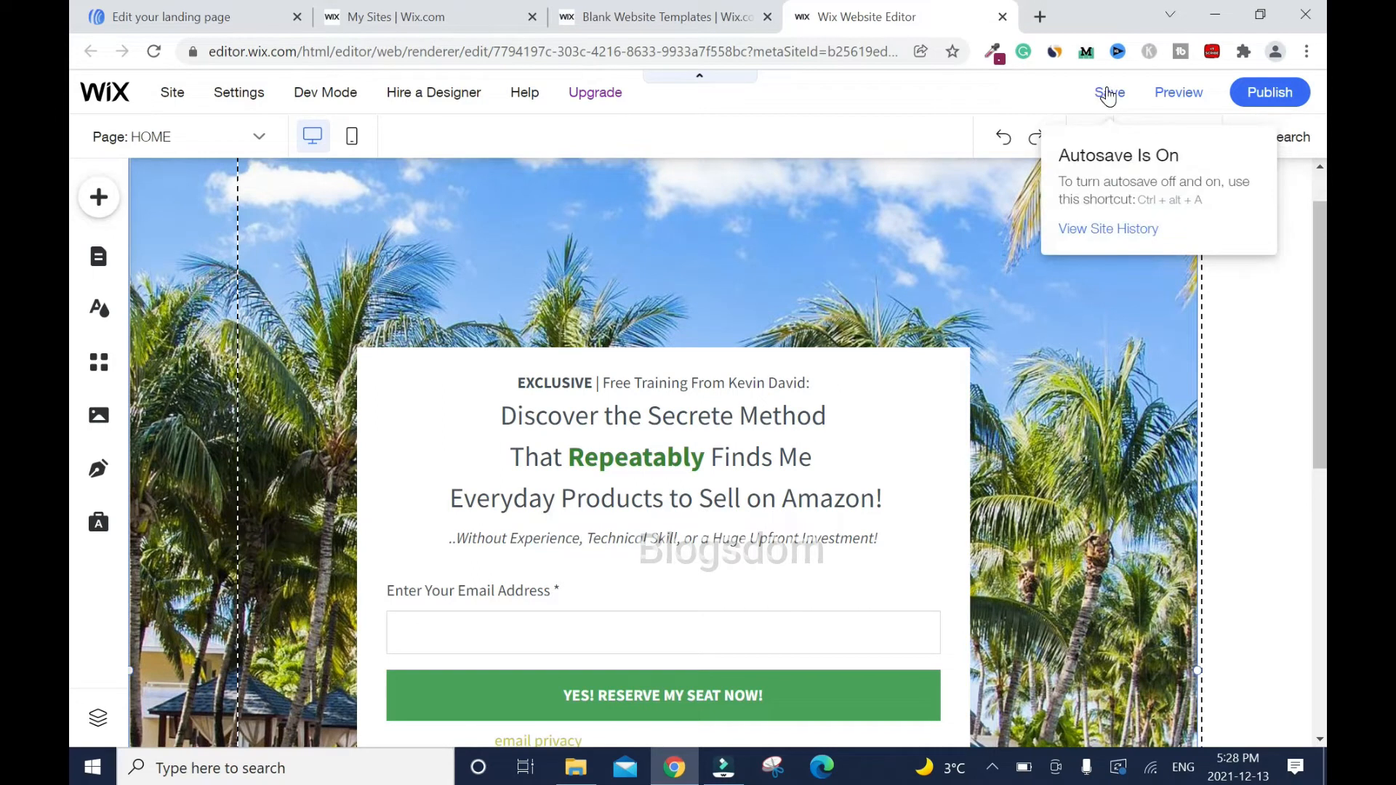
pyautogui.click(1108, 95)
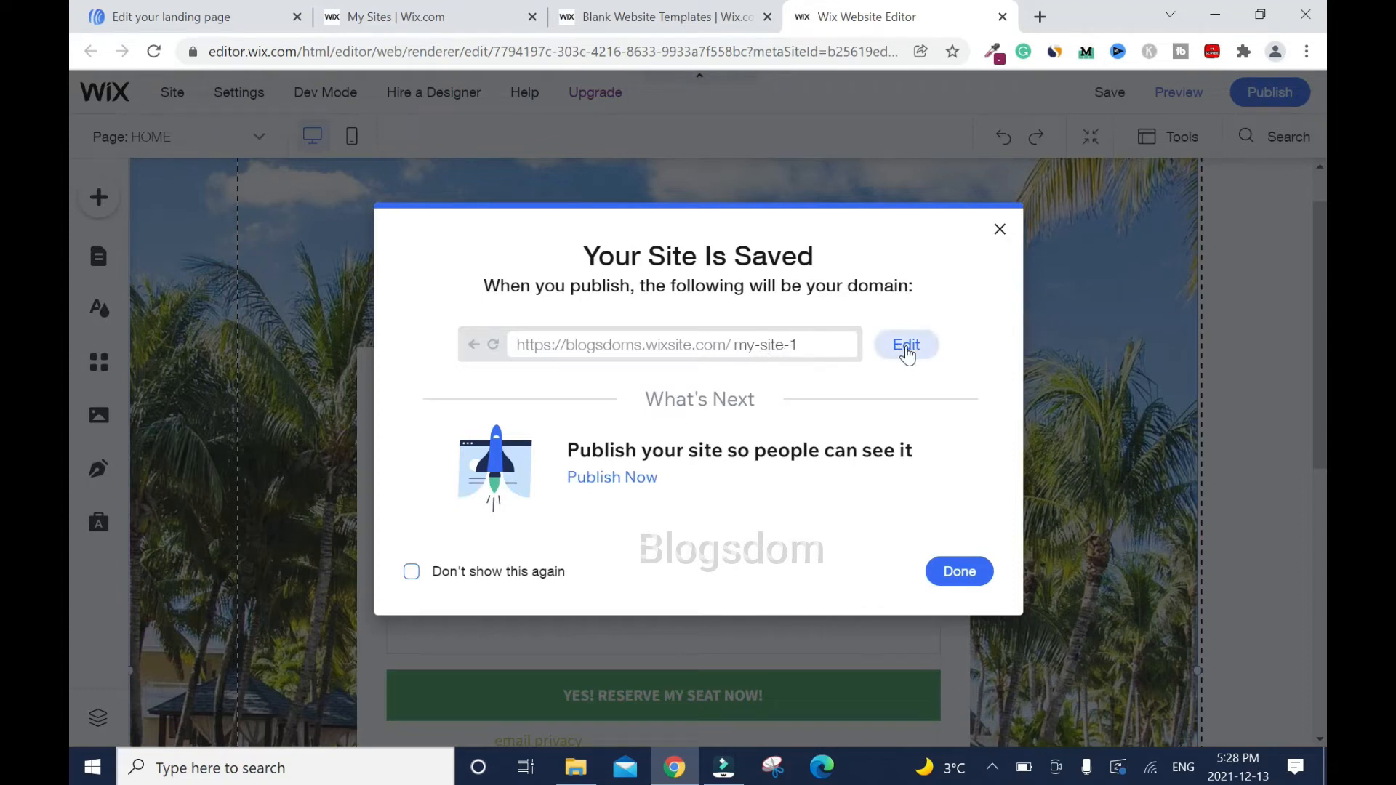
pyautogui.click(906, 346)
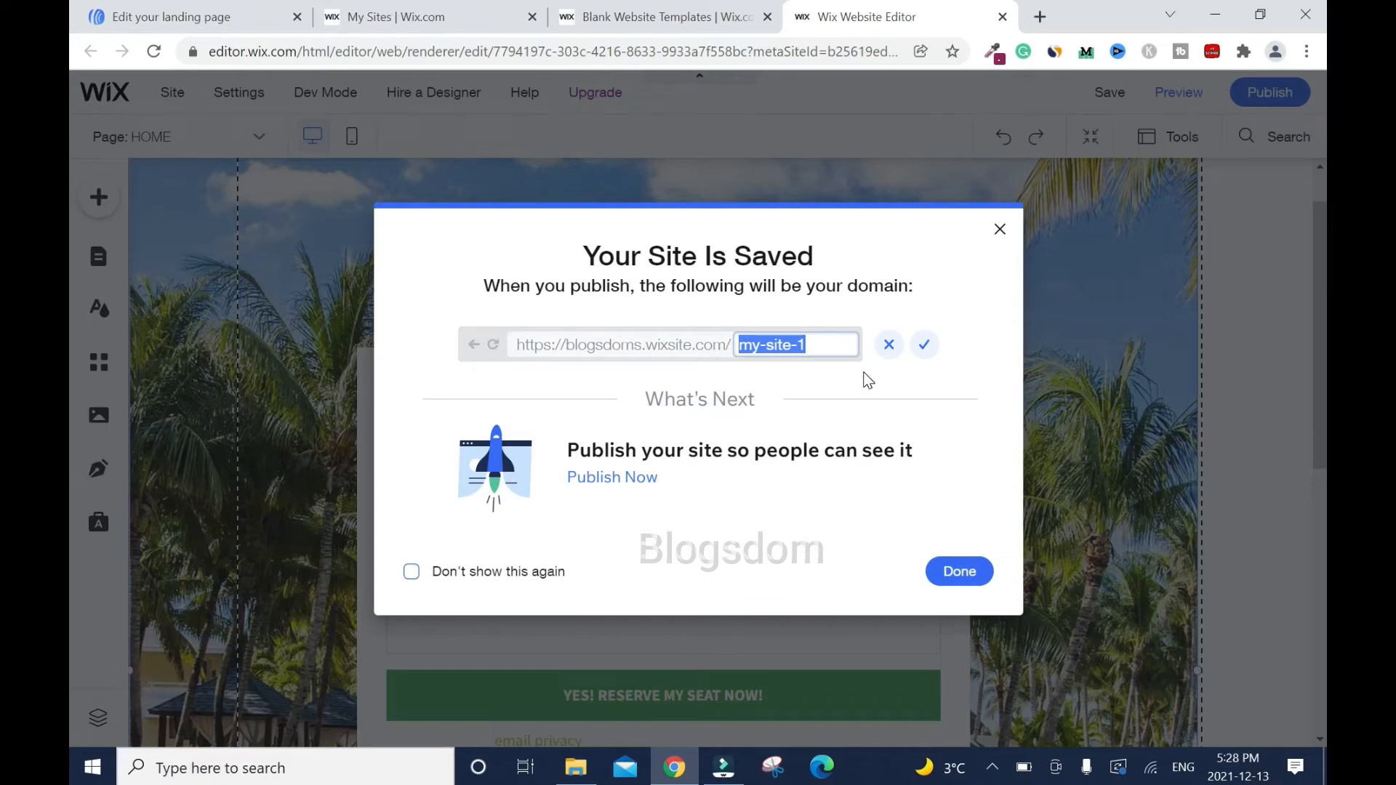
pyautogui.write('amazo')
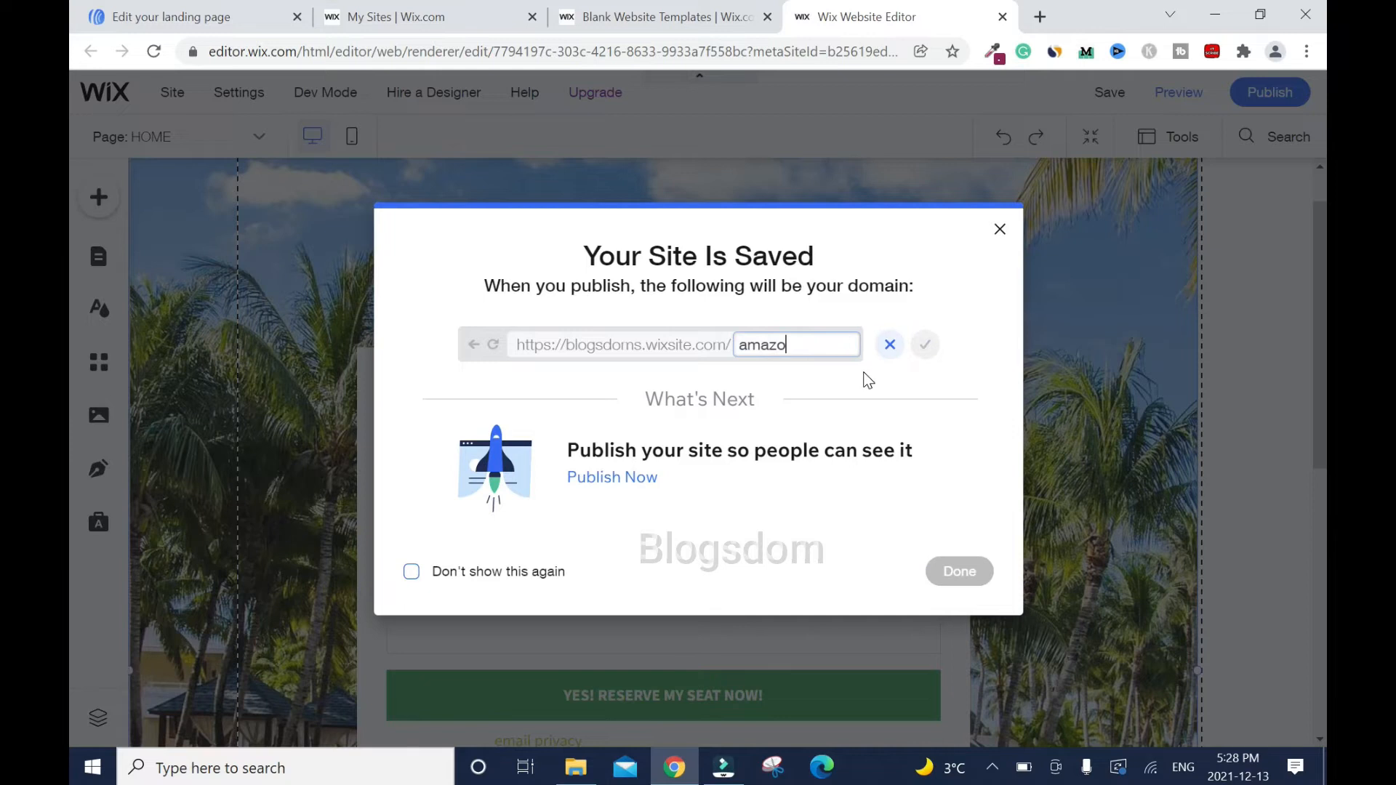
pyautogui.write('n-fba')
pyautogui.click(927, 348)
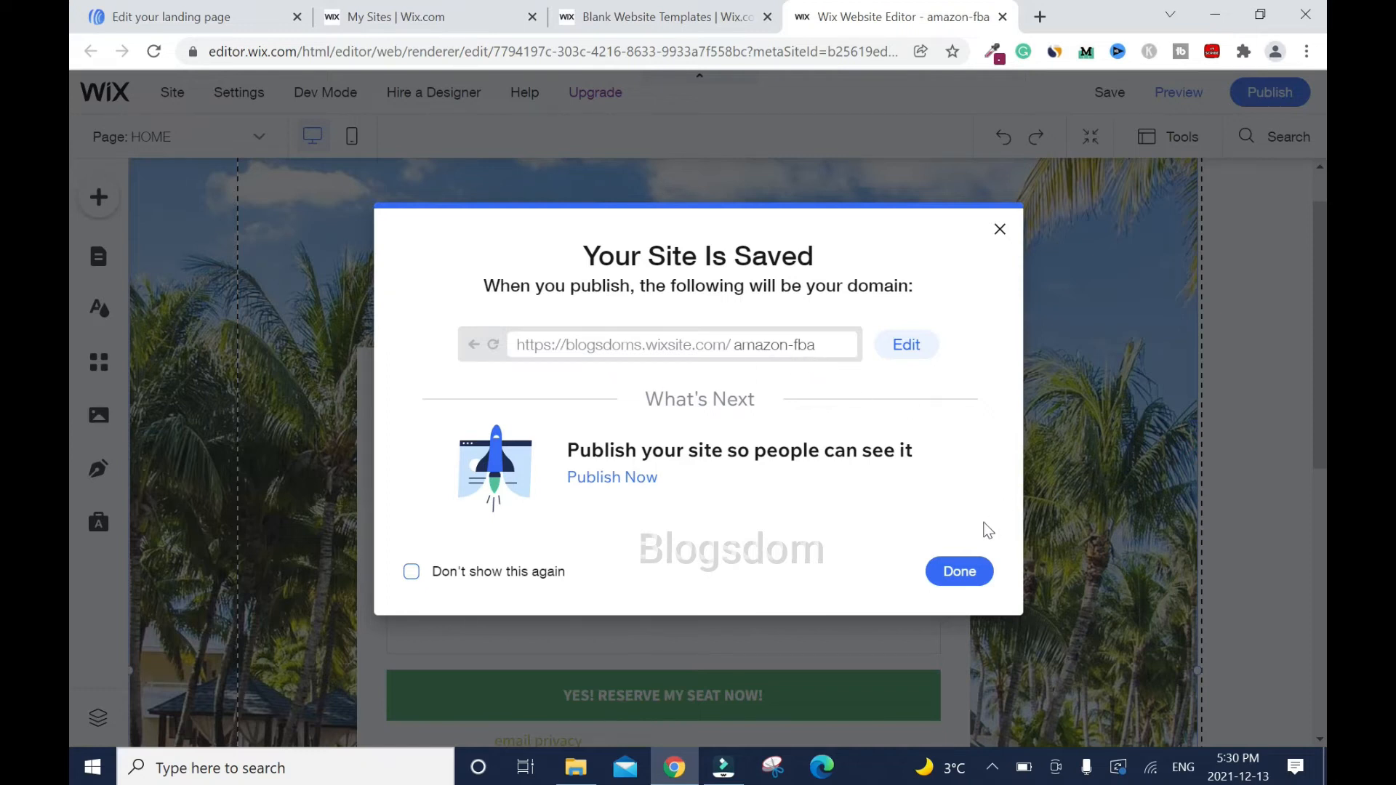
pyautogui.click(960, 572)
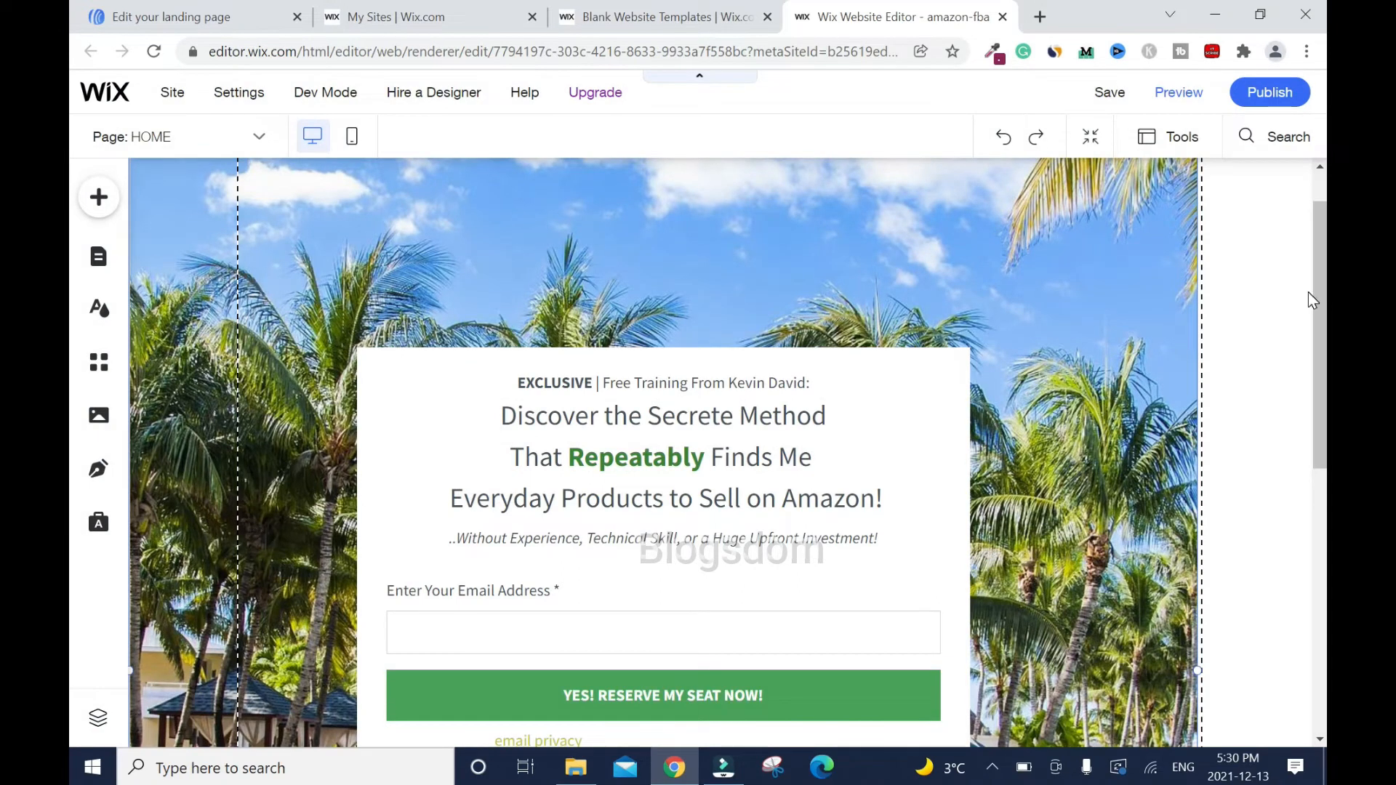
# Switch to the mobile layout and stretch the embedded landing page's frame downward
pyautogui.moveTo(1314, 300); pyautogui.dragTo(1308, 163)
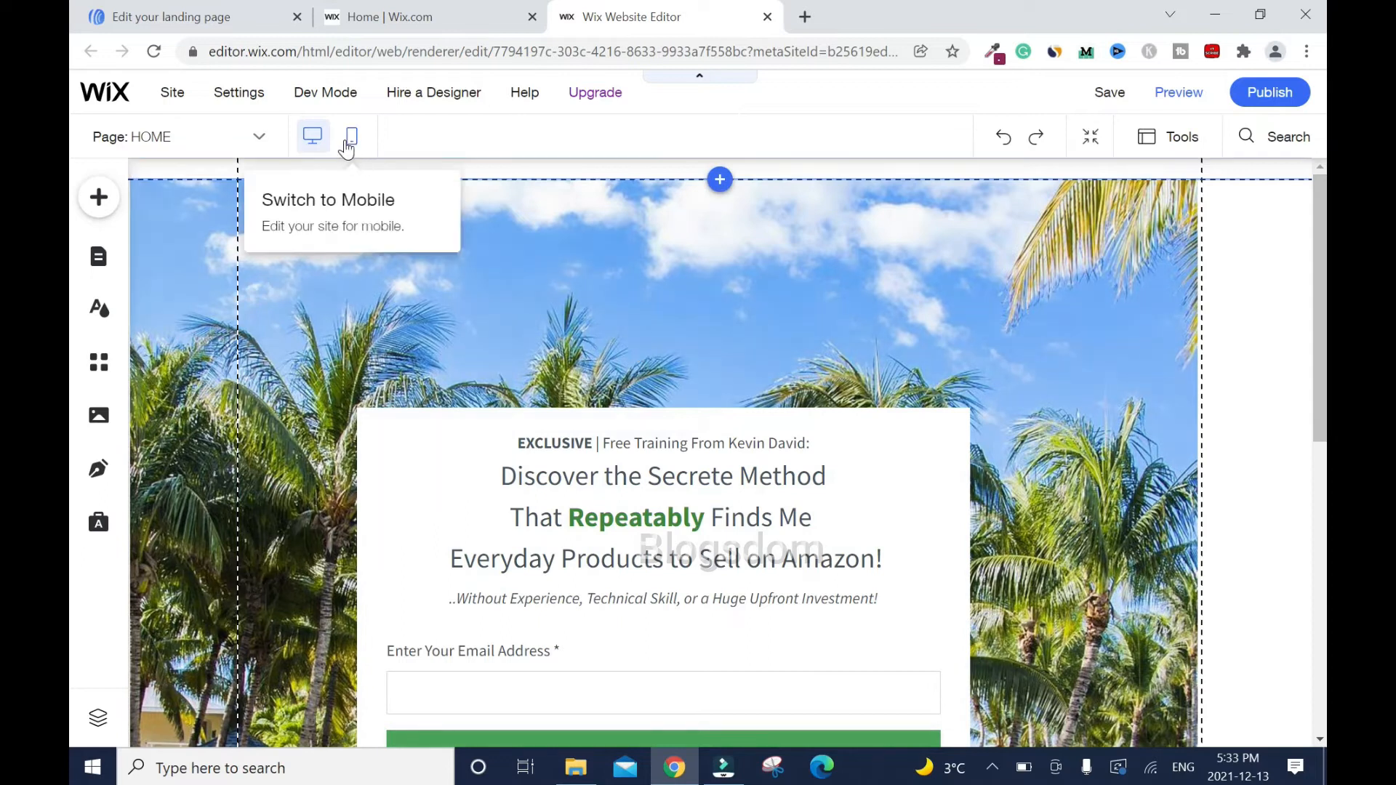
pyautogui.click(349, 143)
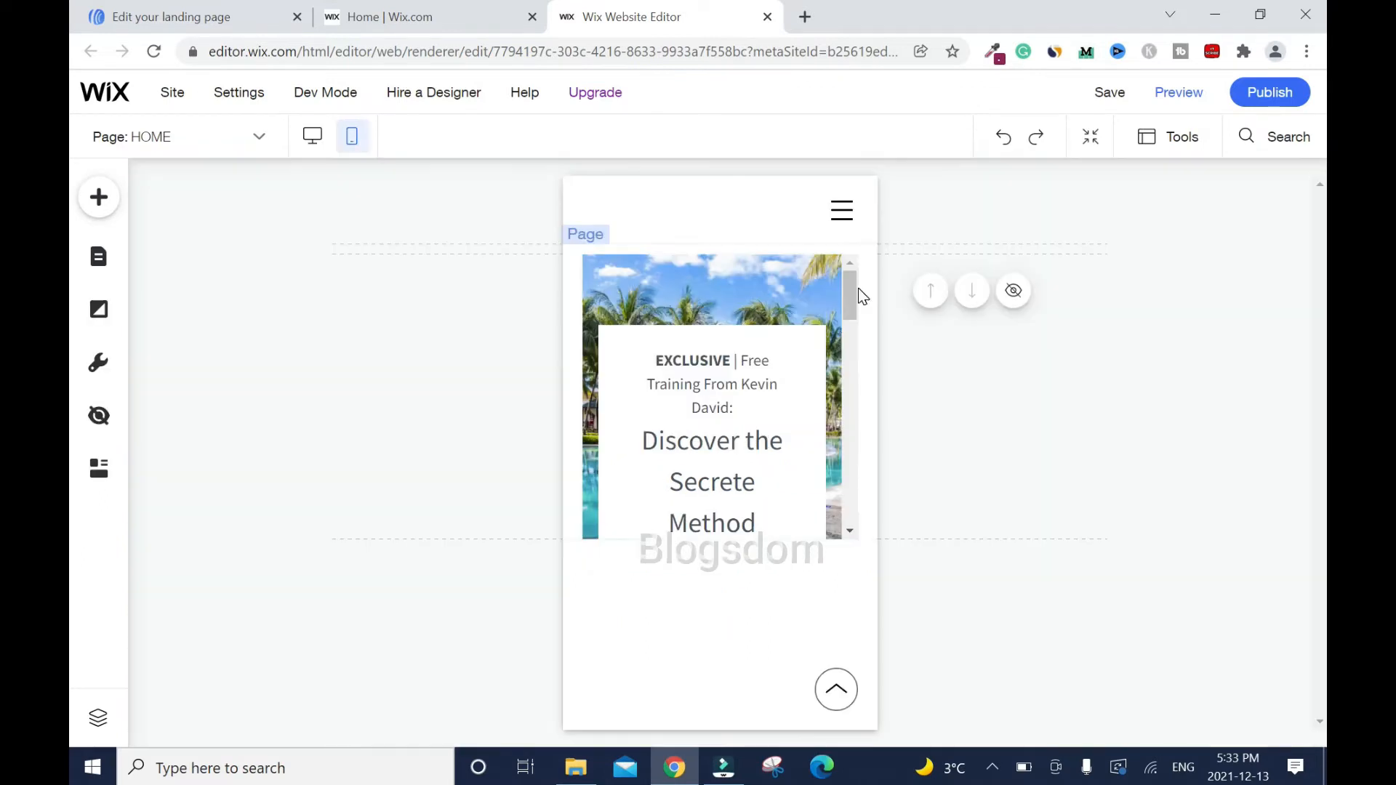
pyautogui.moveTo(852, 300)
pyautogui.mouseDown()
pyautogui.moveTo(848, 322)
pyautogui.moveTo(846, 291)
pyautogui.mouseUp()
pyautogui.moveTo(714, 539); pyautogui.dragTo(732, 742)
pyautogui.click(752, 703)
pyautogui.moveTo(1320, 284); pyautogui.dragTo(1209, 333)
# Adjust the frame's width, position and height in the mobile layout so the whole landing page fits without inner scrolling
pyautogui.click(828, 506)
pyautogui.moveTo(727, 453); pyautogui.dragTo(731, 410)
pyautogui.moveTo(717, 578); pyautogui.dragTo(729, 678)
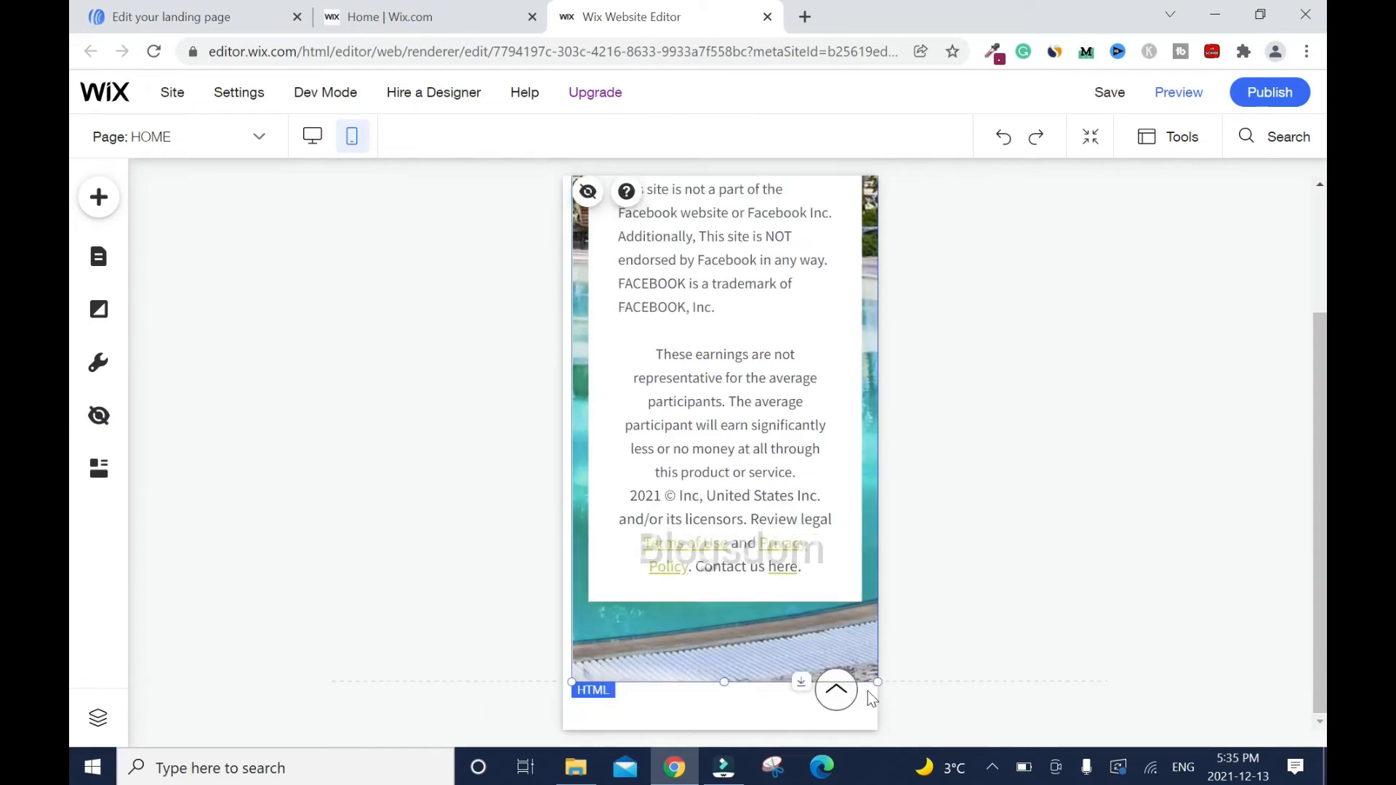
pyautogui.moveTo(724, 570); pyautogui.dragTo(722, 582)
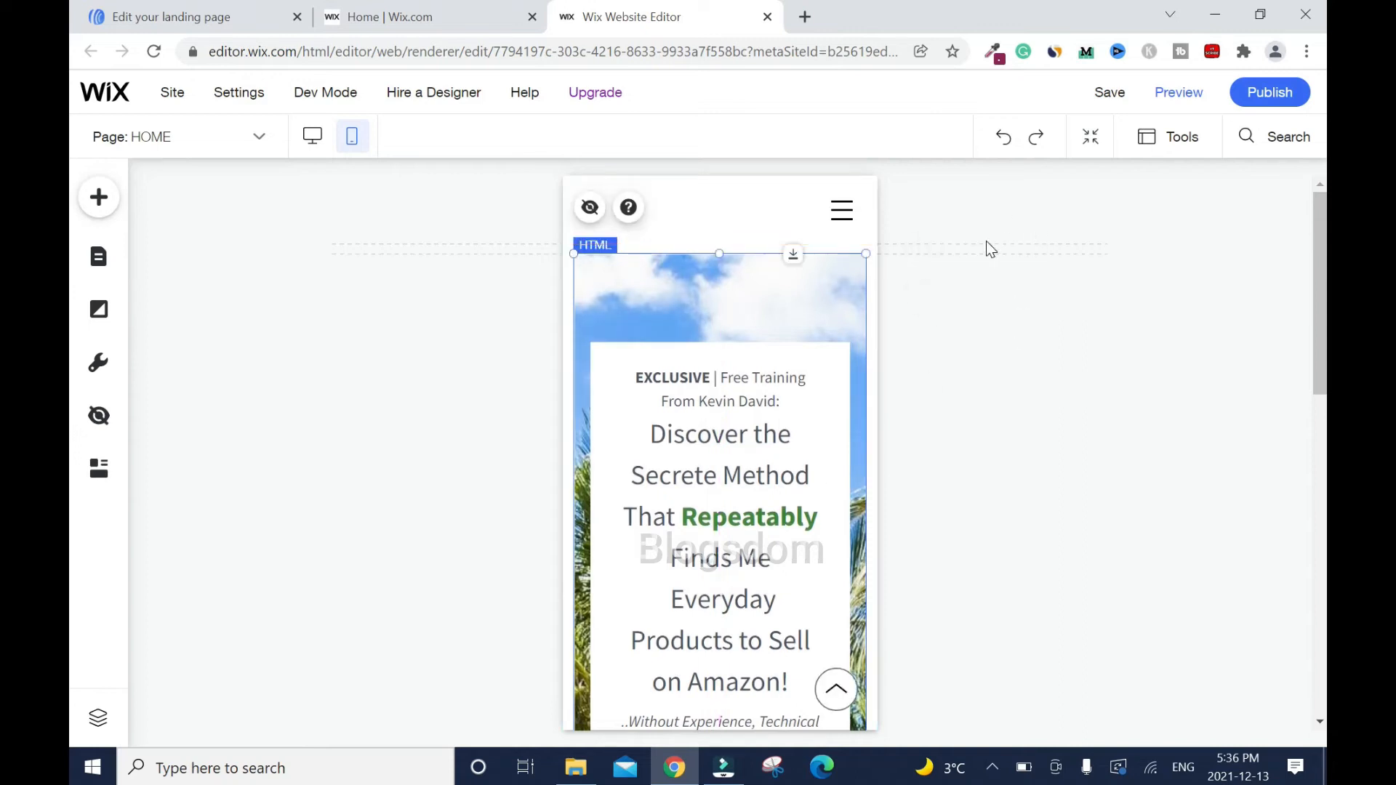
pyautogui.moveTo(775, 349); pyautogui.dragTo(777, 388)
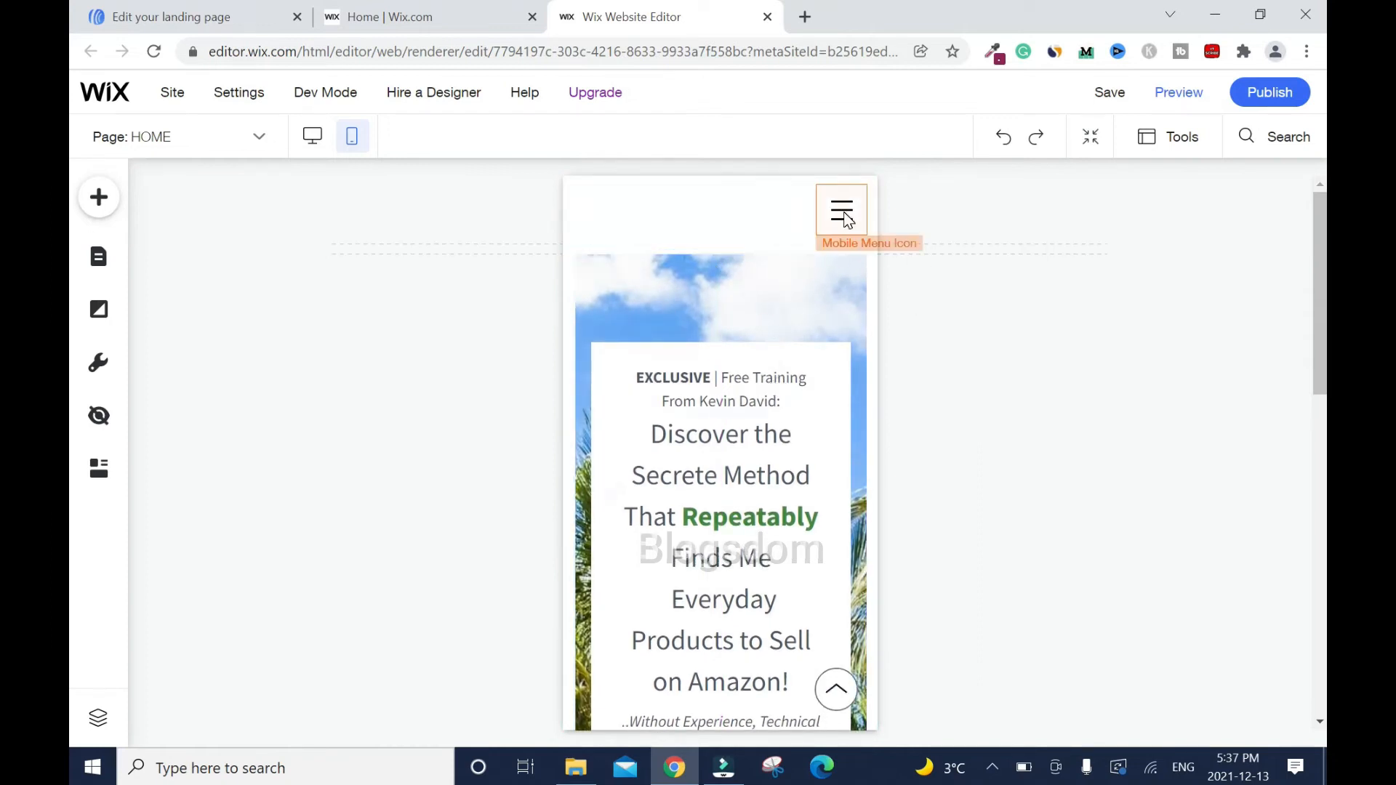
# Review the landing page in the mobile layout and trim the empty footer space below it
pyautogui.scroll(-7, 75, 385)
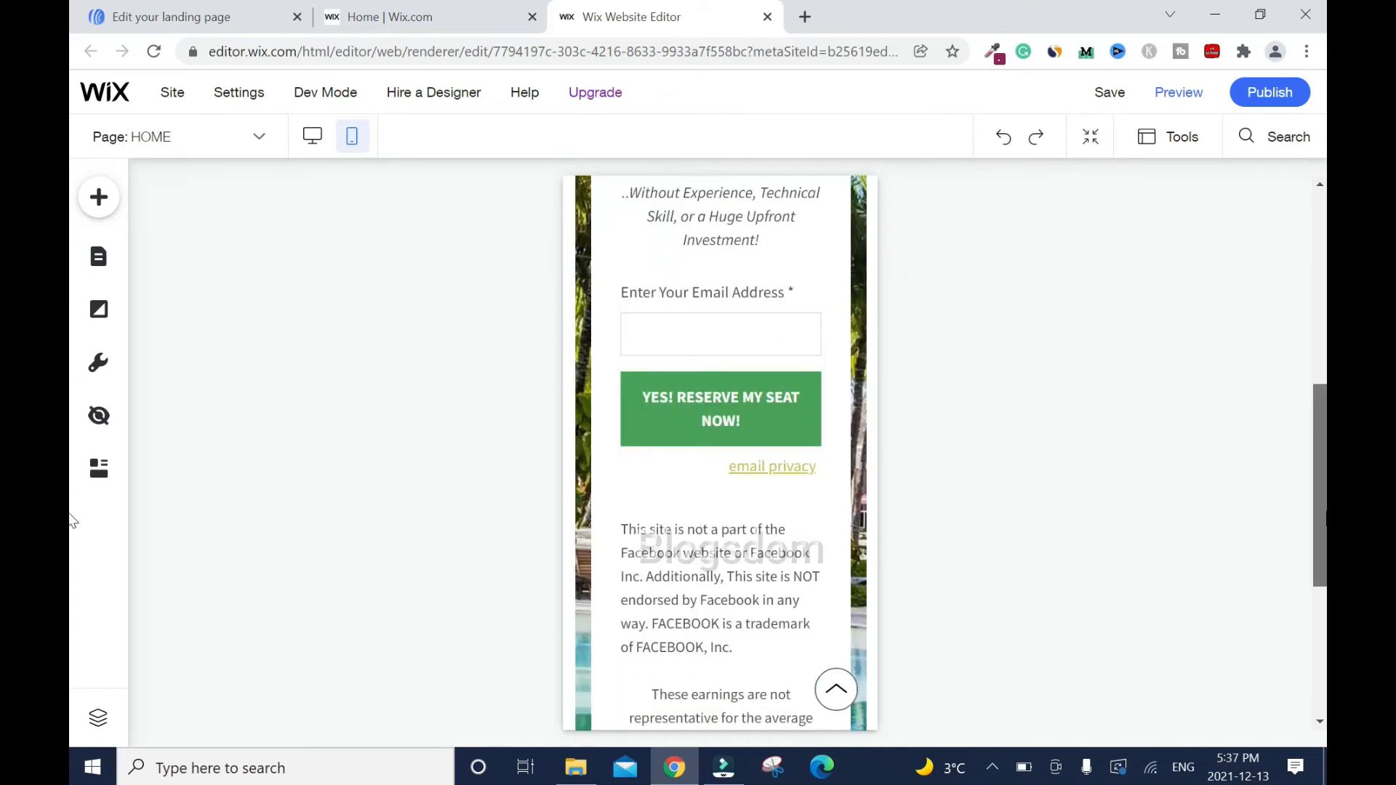
pyautogui.scroll(-5, 73, 520)
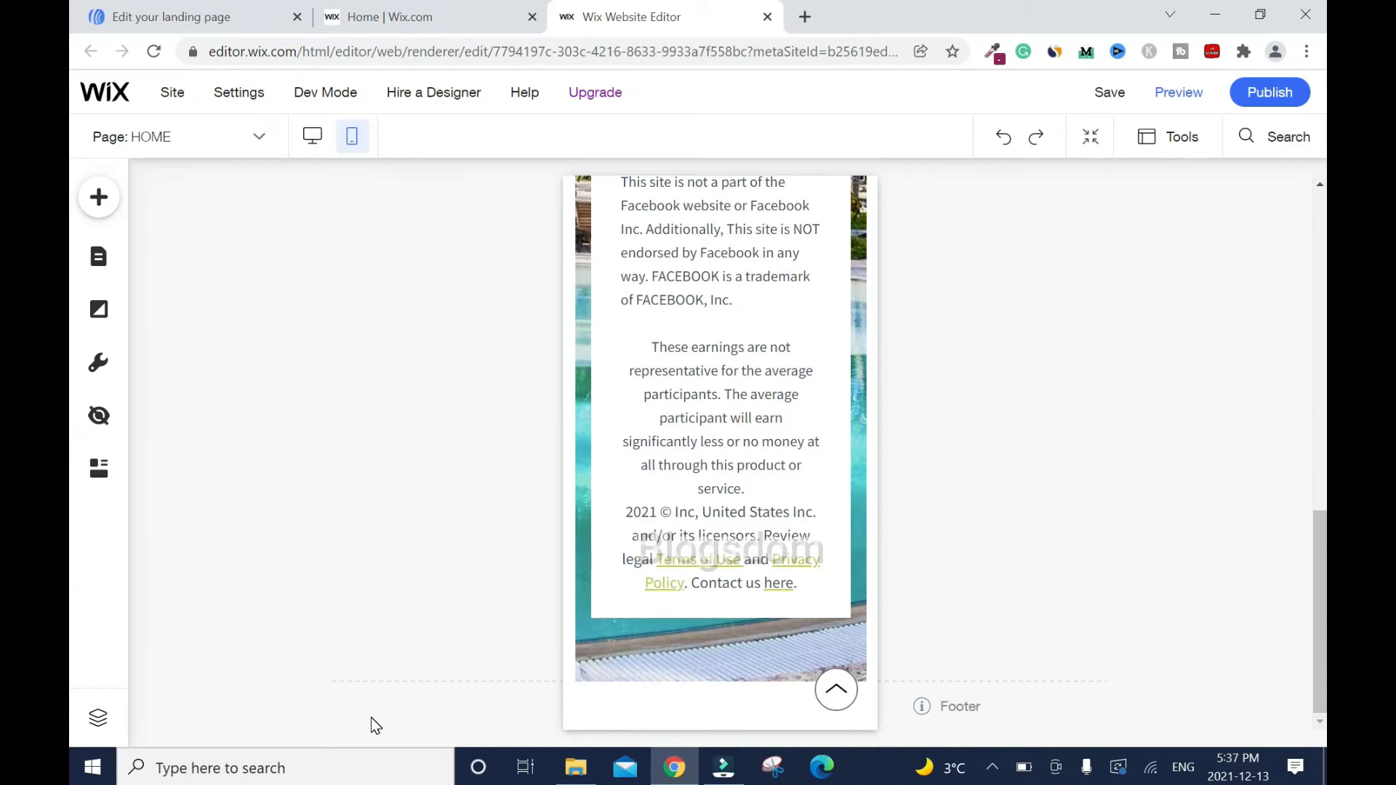
pyautogui.click(799, 719)
pyautogui.moveTo(799, 725); pyautogui.dragTo(795, 701)
pyautogui.click(1068, 637)
pyautogui.moveTo(1322, 600)
pyautogui.mouseDown()
pyautogui.moveTo(1321, 279)
pyautogui.moveTo(1321, 585)
pyautogui.moveTo(1296, 259)
pyautogui.mouseUp()
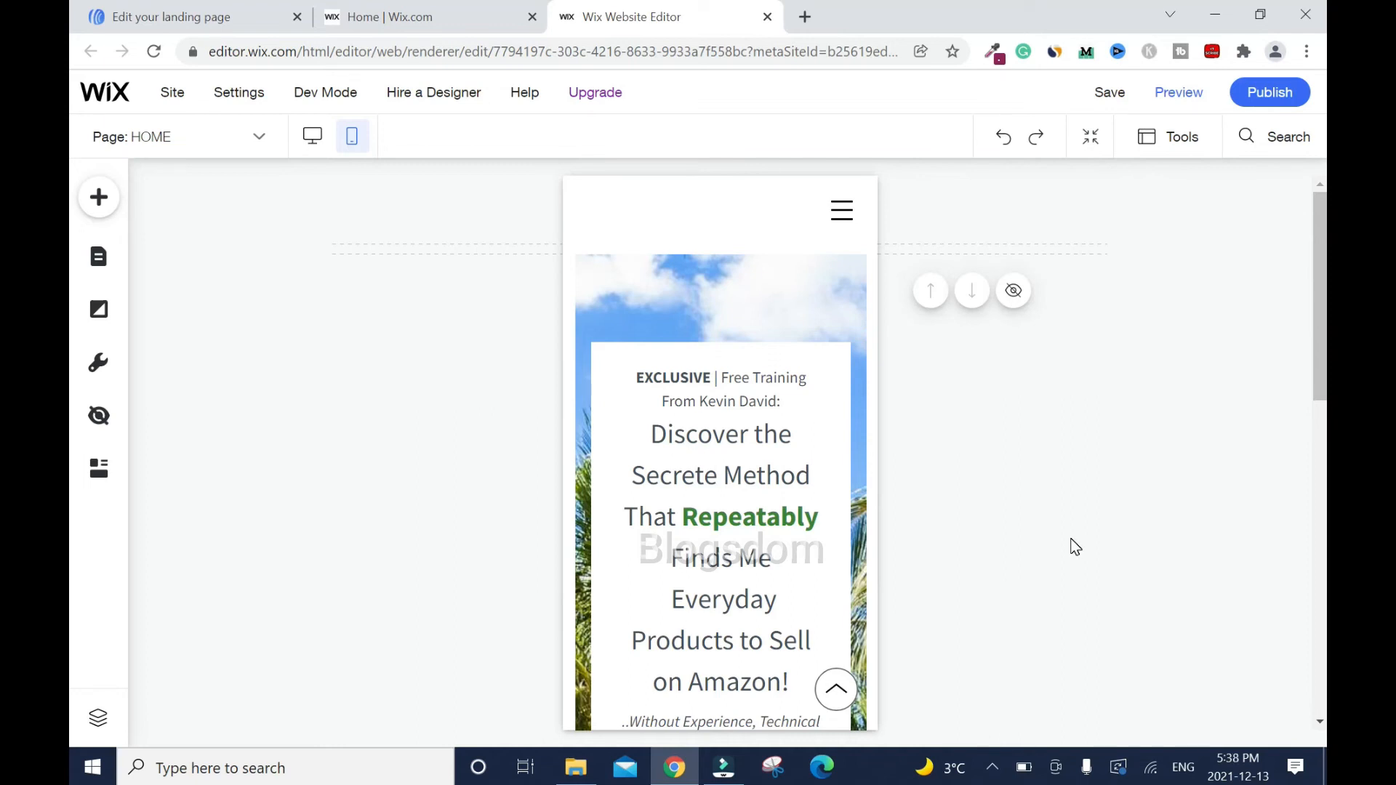
# Save the mobile layout changes and compare the desktop and mobile layouts, ending on the desktop one
pyautogui.click(1107, 102)
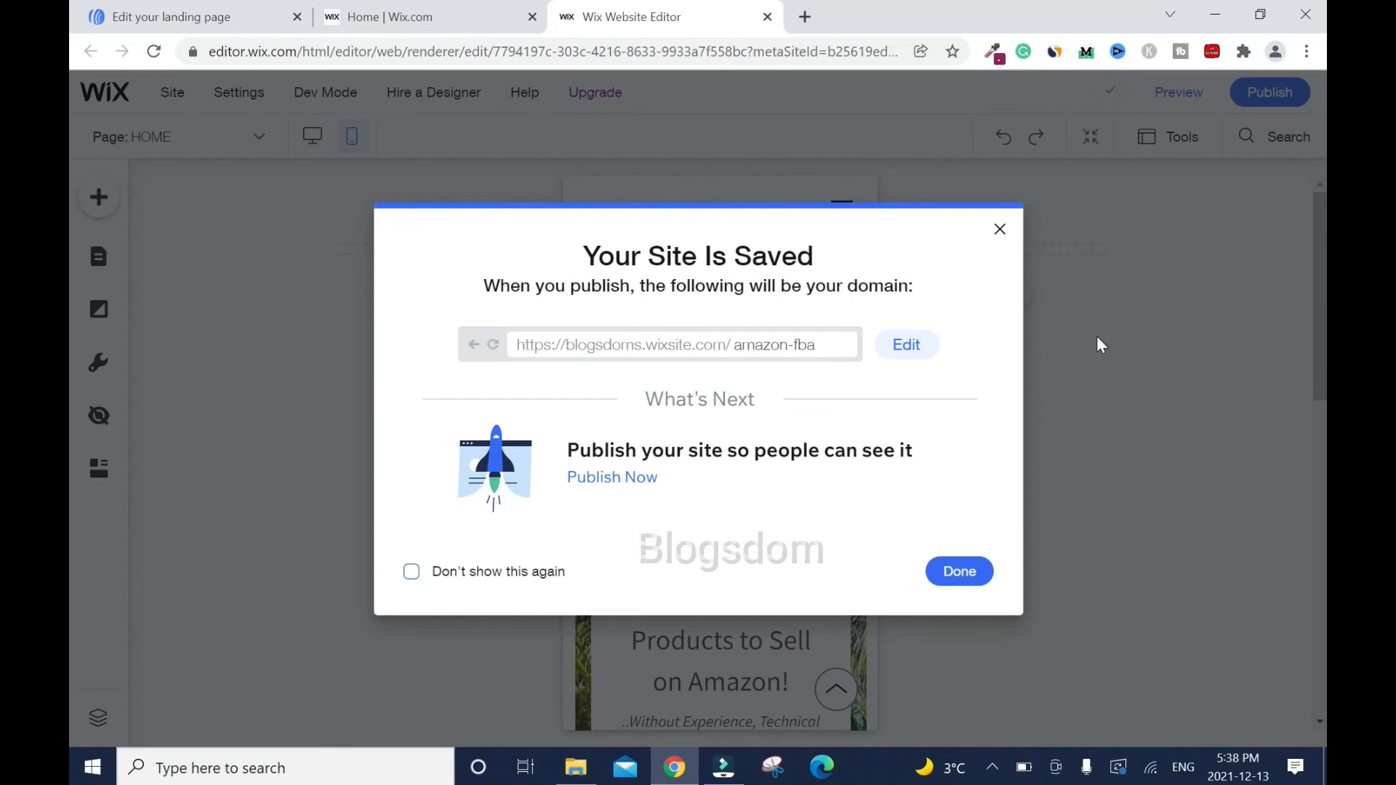
pyautogui.click(971, 571)
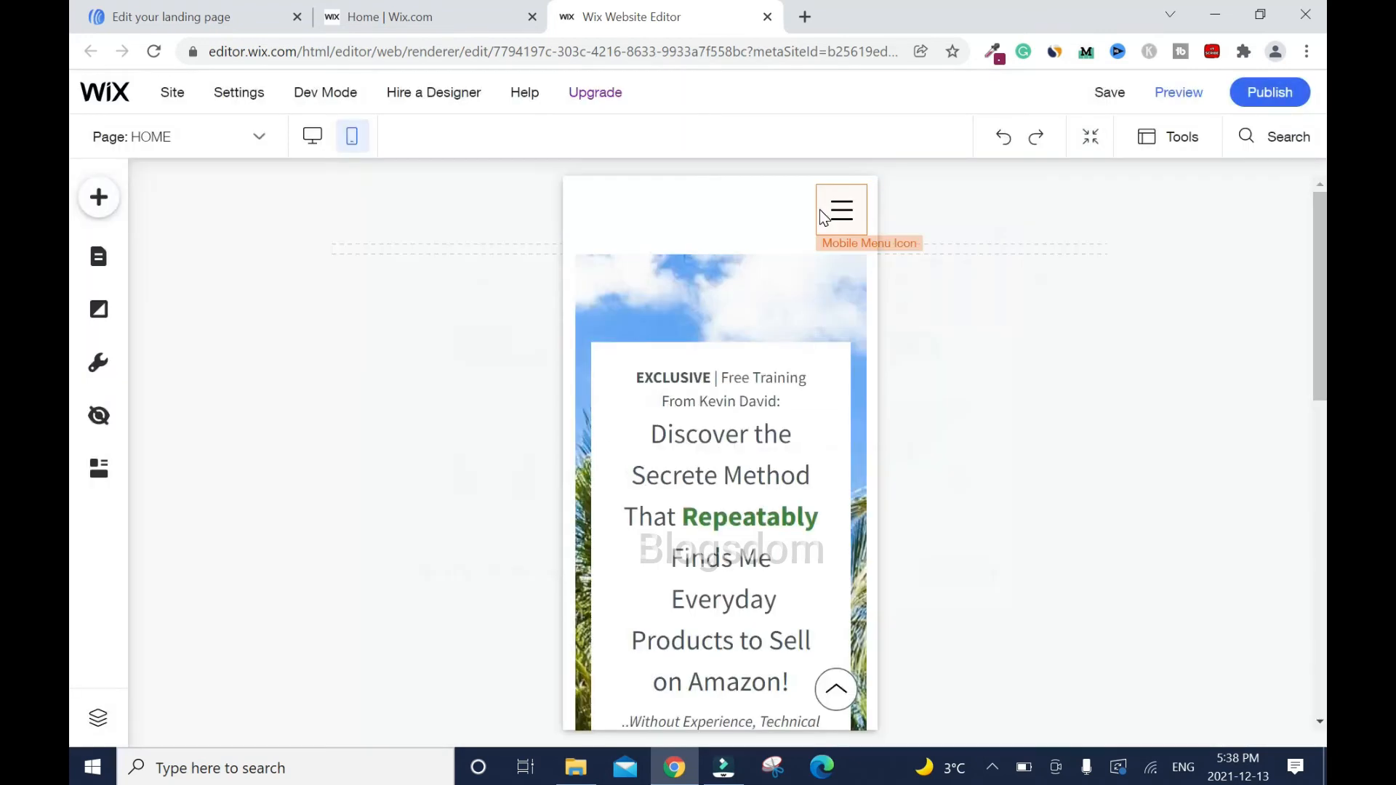
pyautogui.click(317, 139)
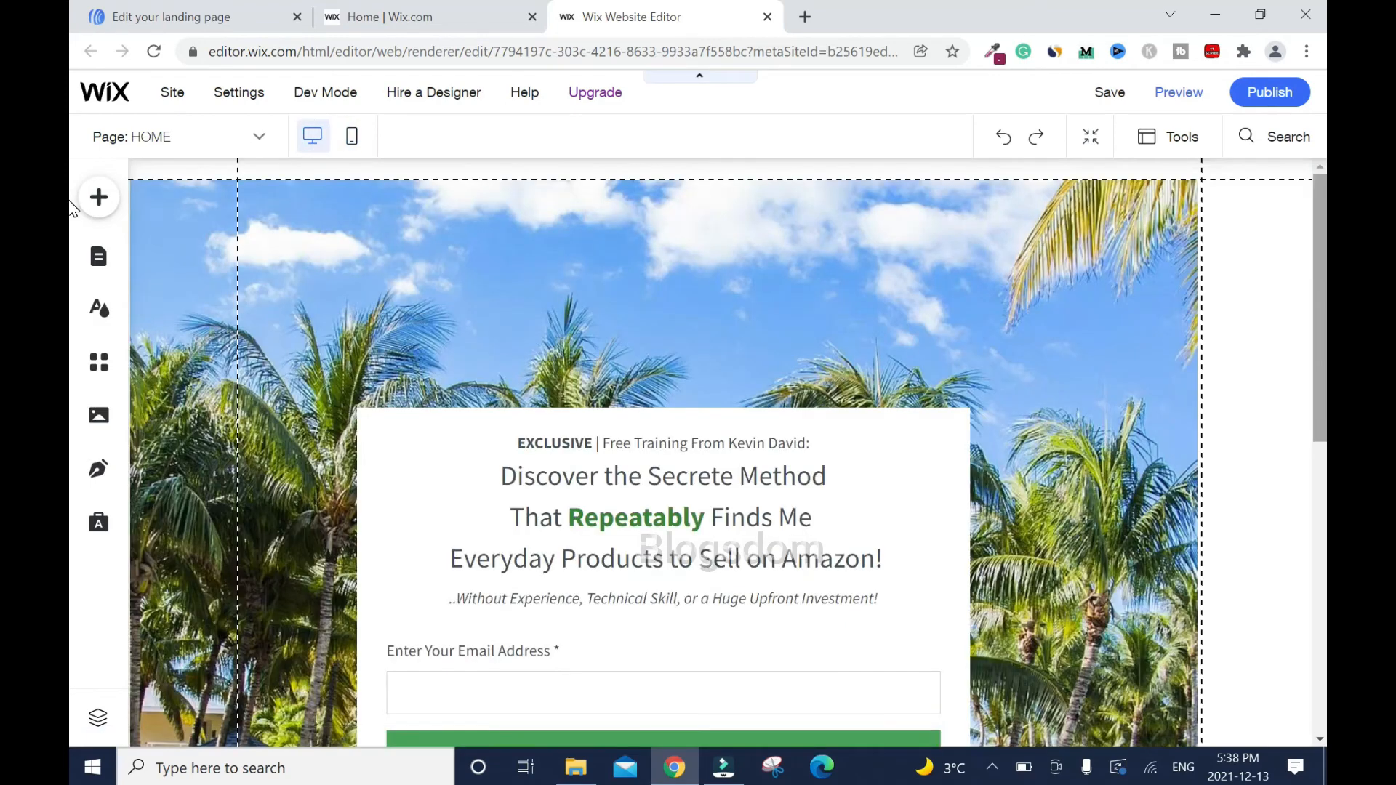
pyautogui.moveTo(1322, 209); pyautogui.dragTo(1323, 130)
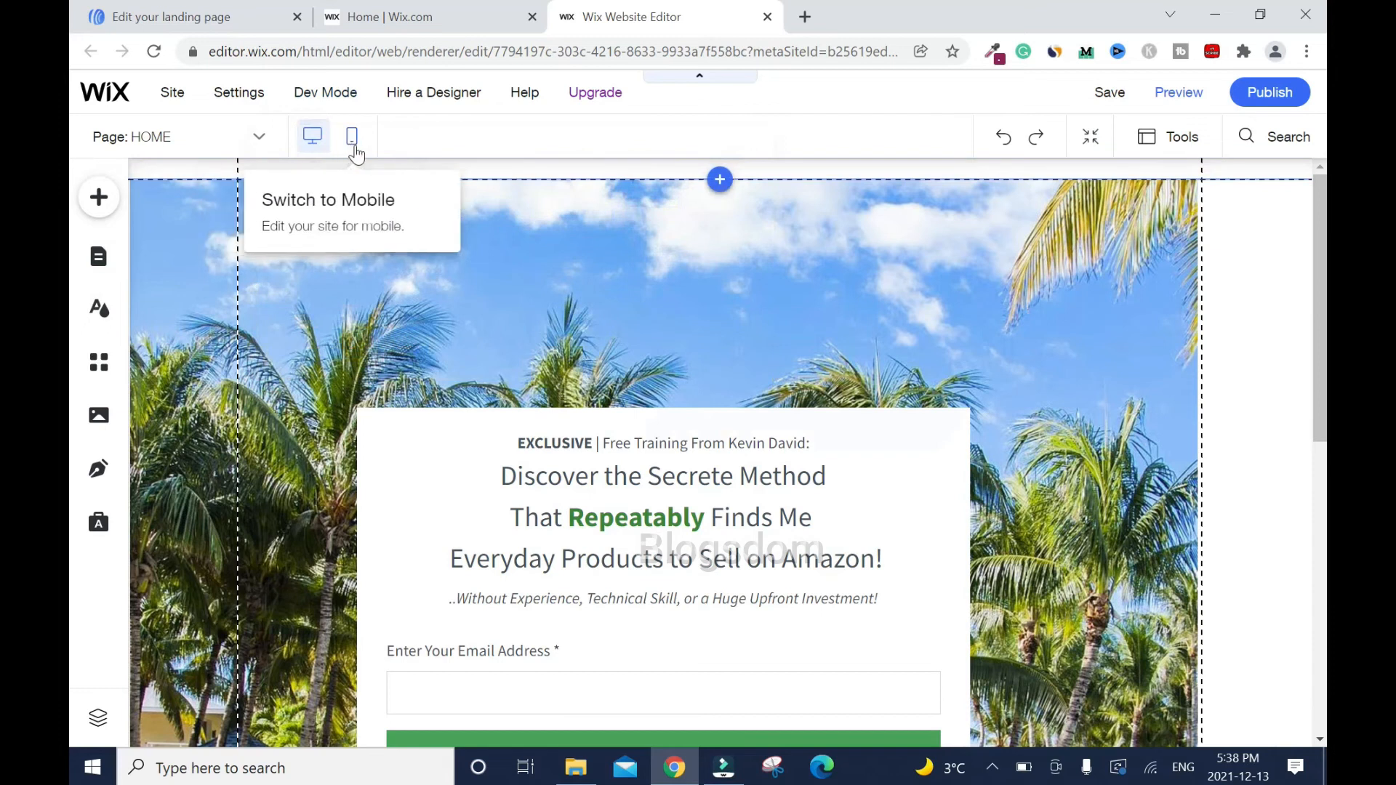
pyautogui.click(354, 148)
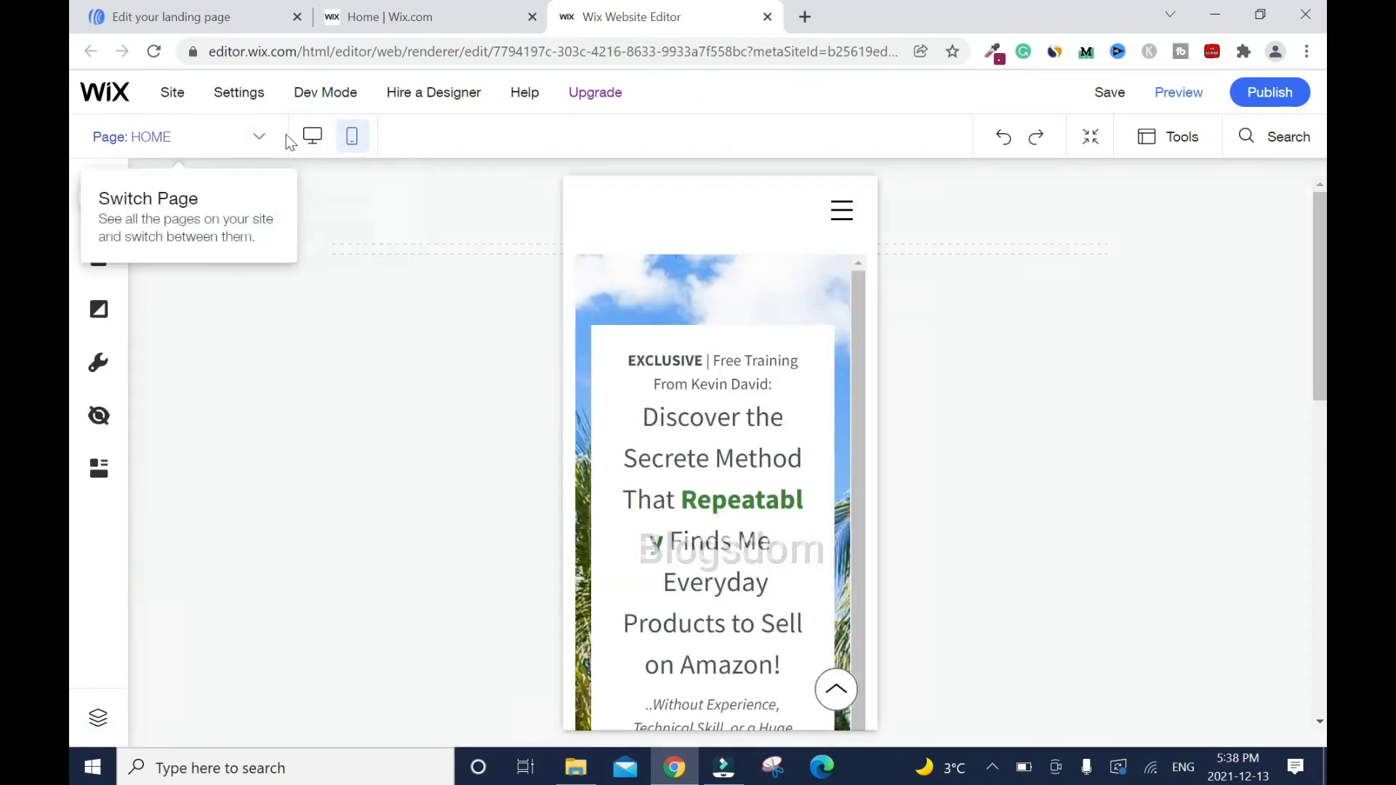
pyautogui.click(314, 143)
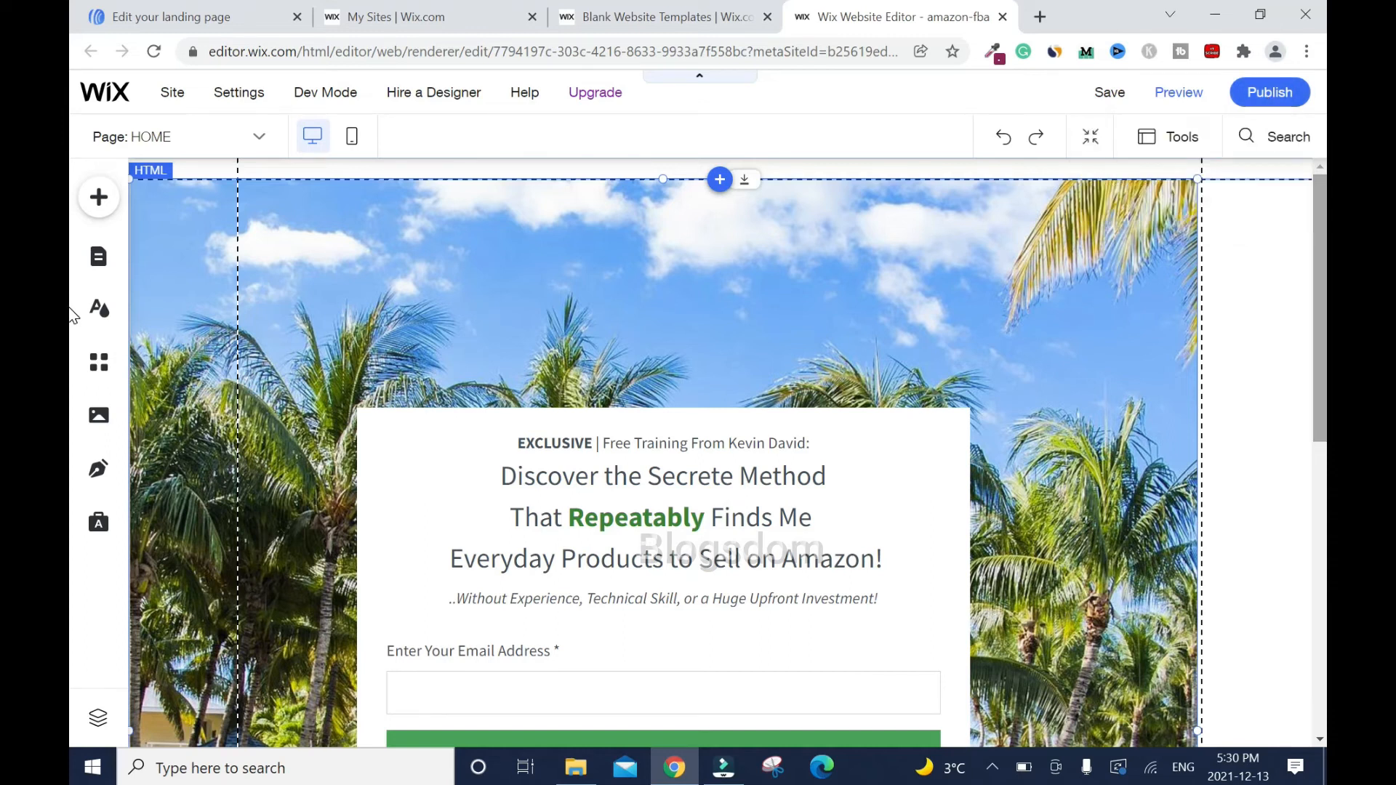
# Close the website editor and blank templates pages and refresh the My Sites list
pyautogui.click(1003, 17)
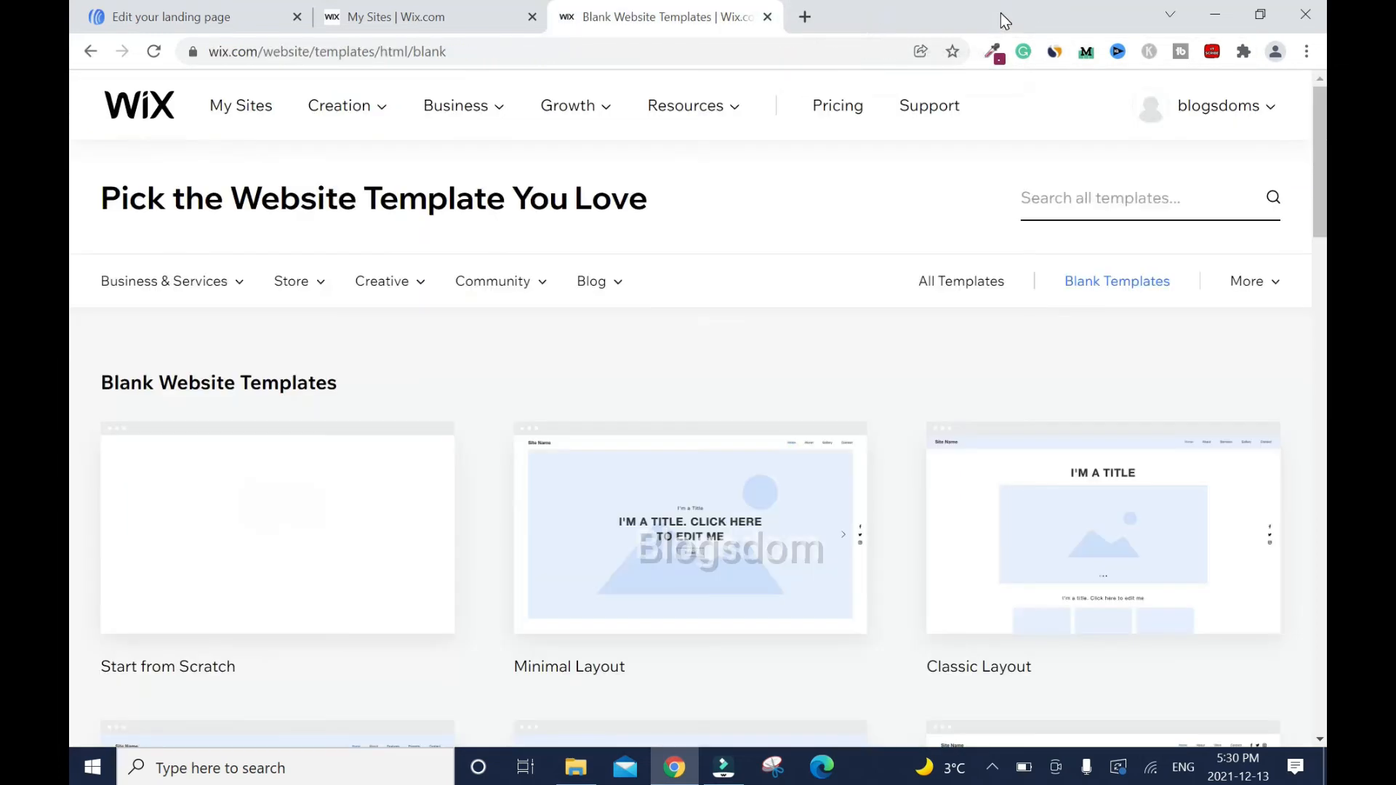
pyautogui.click(768, 18)
pyautogui.moveTo(328, 396)
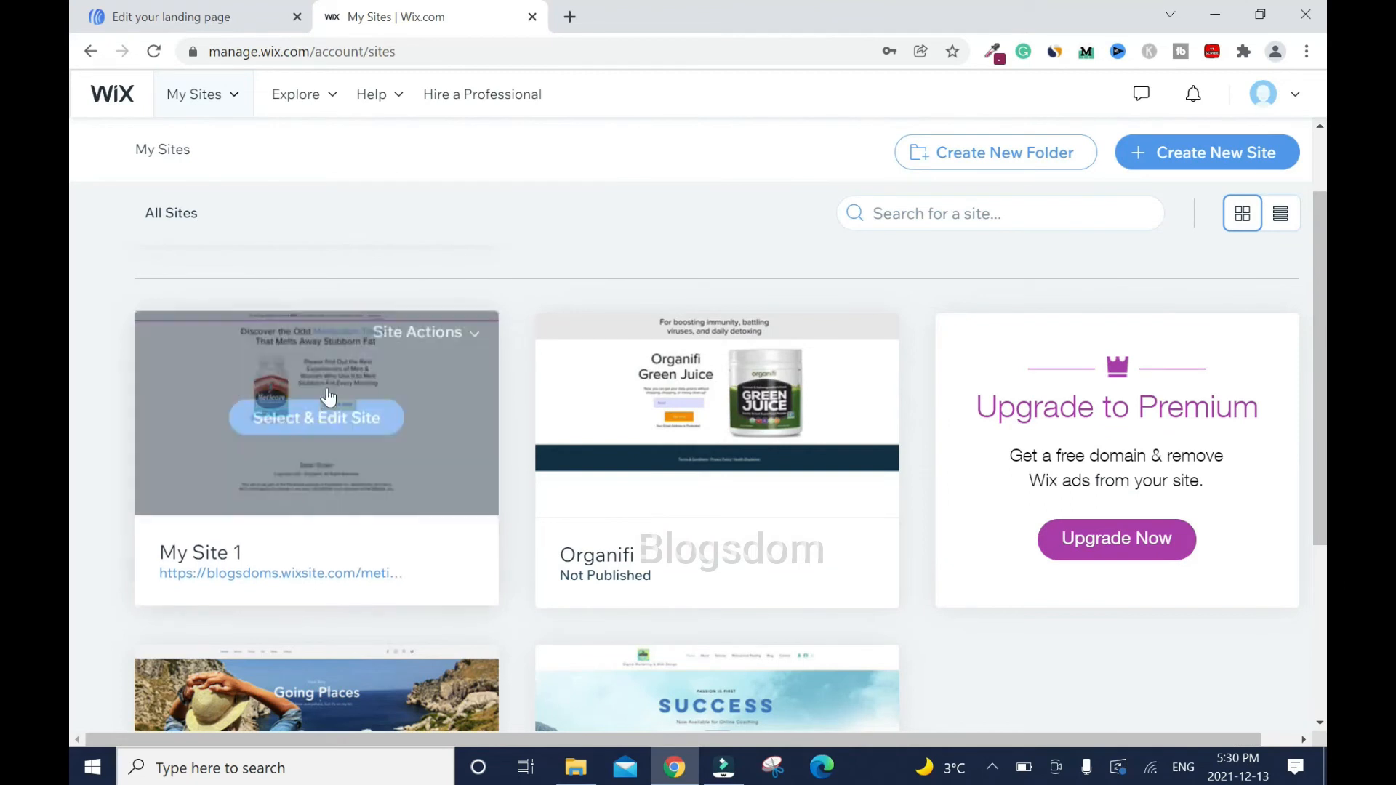
pyautogui.click(153, 50)
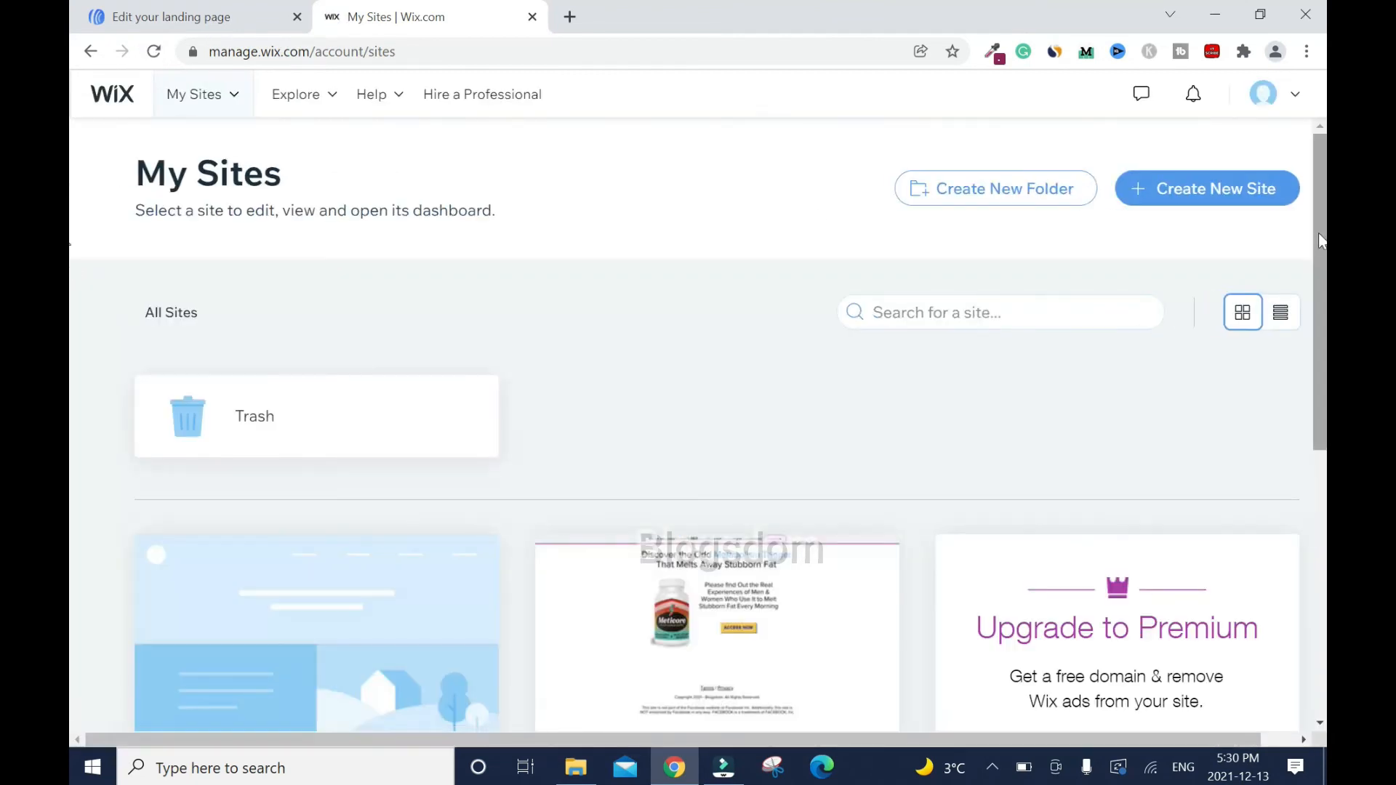
pyautogui.moveTo(1323, 245); pyautogui.dragTo(1322, 384)
# Open the dashboard of the unpublished My Site 1 and reopen that site for editing
pyautogui.moveTo(212, 385)
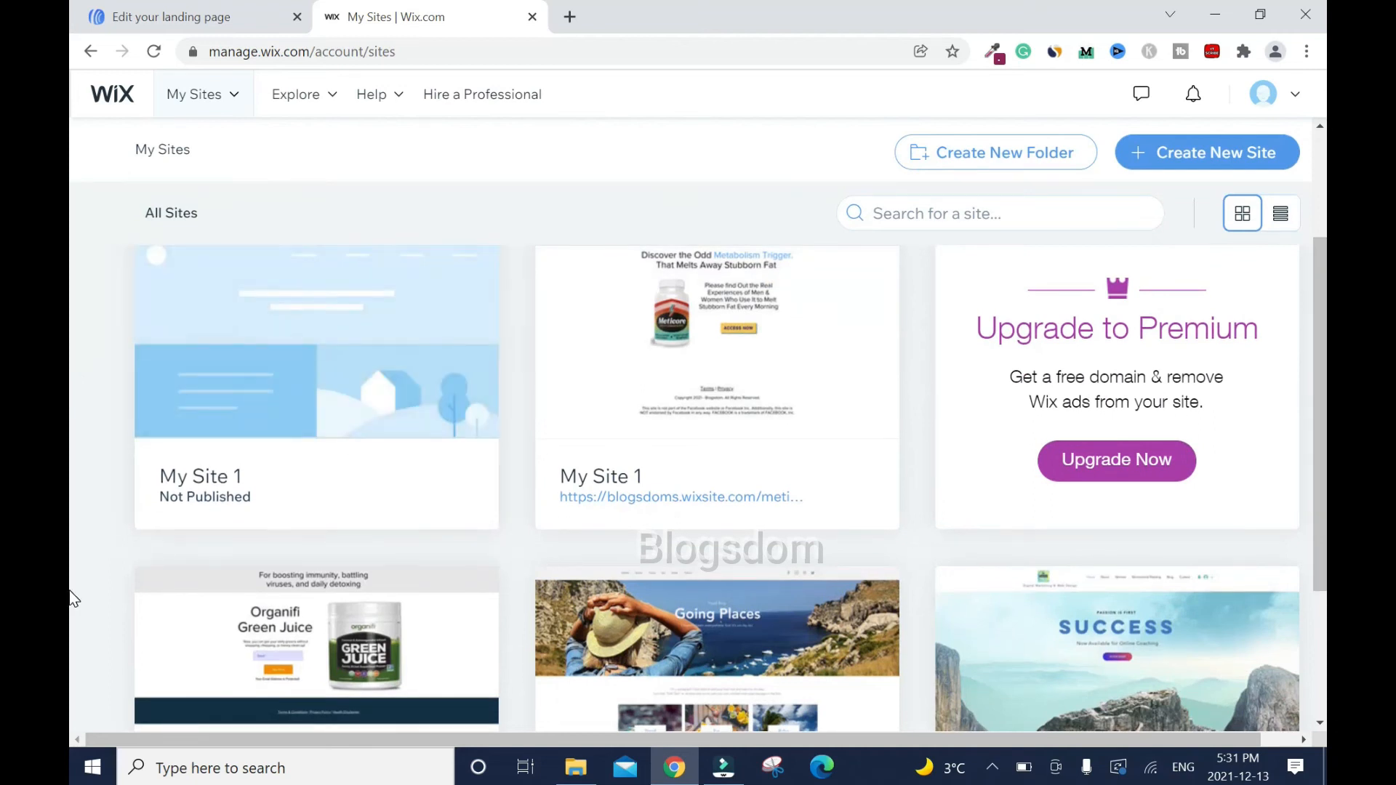
pyautogui.moveTo(178, 497)
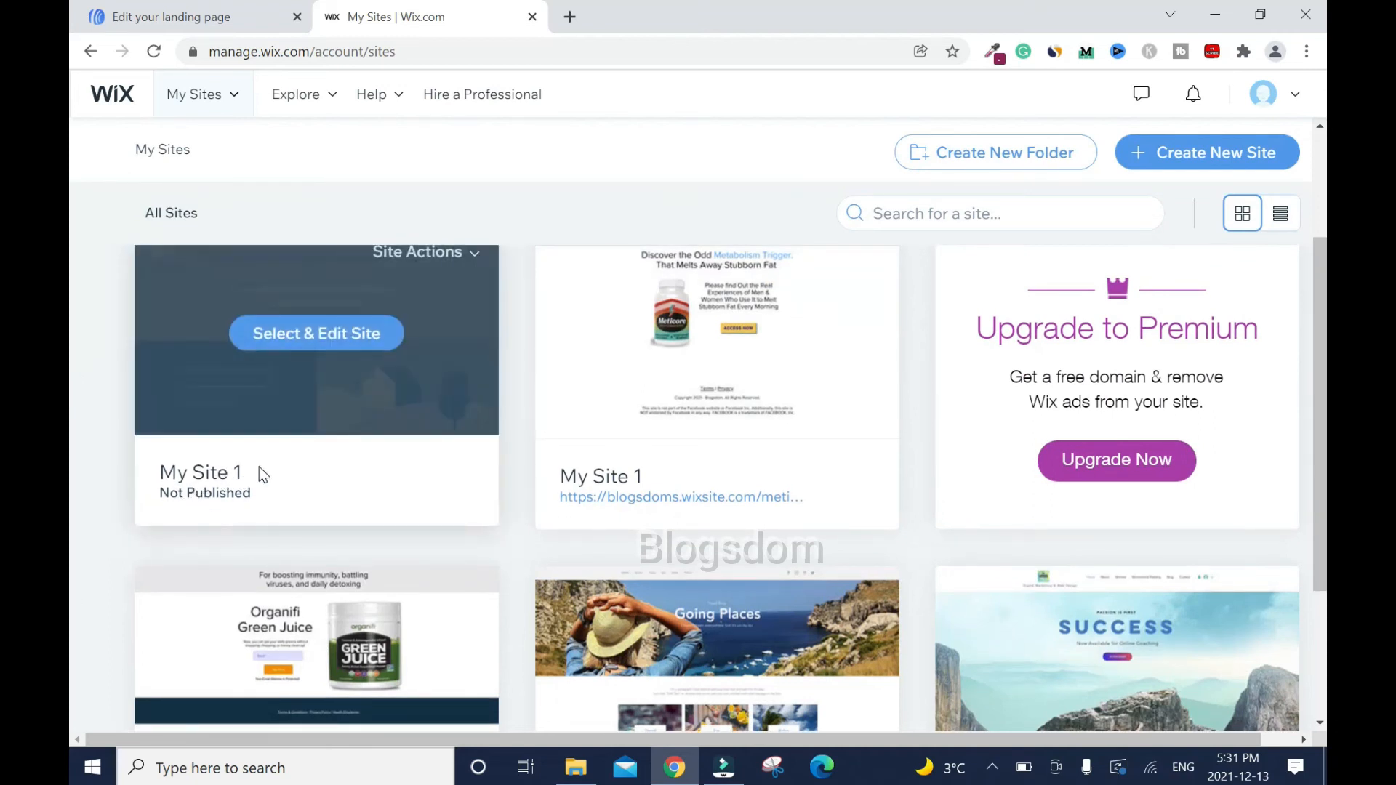
pyautogui.click(324, 346)
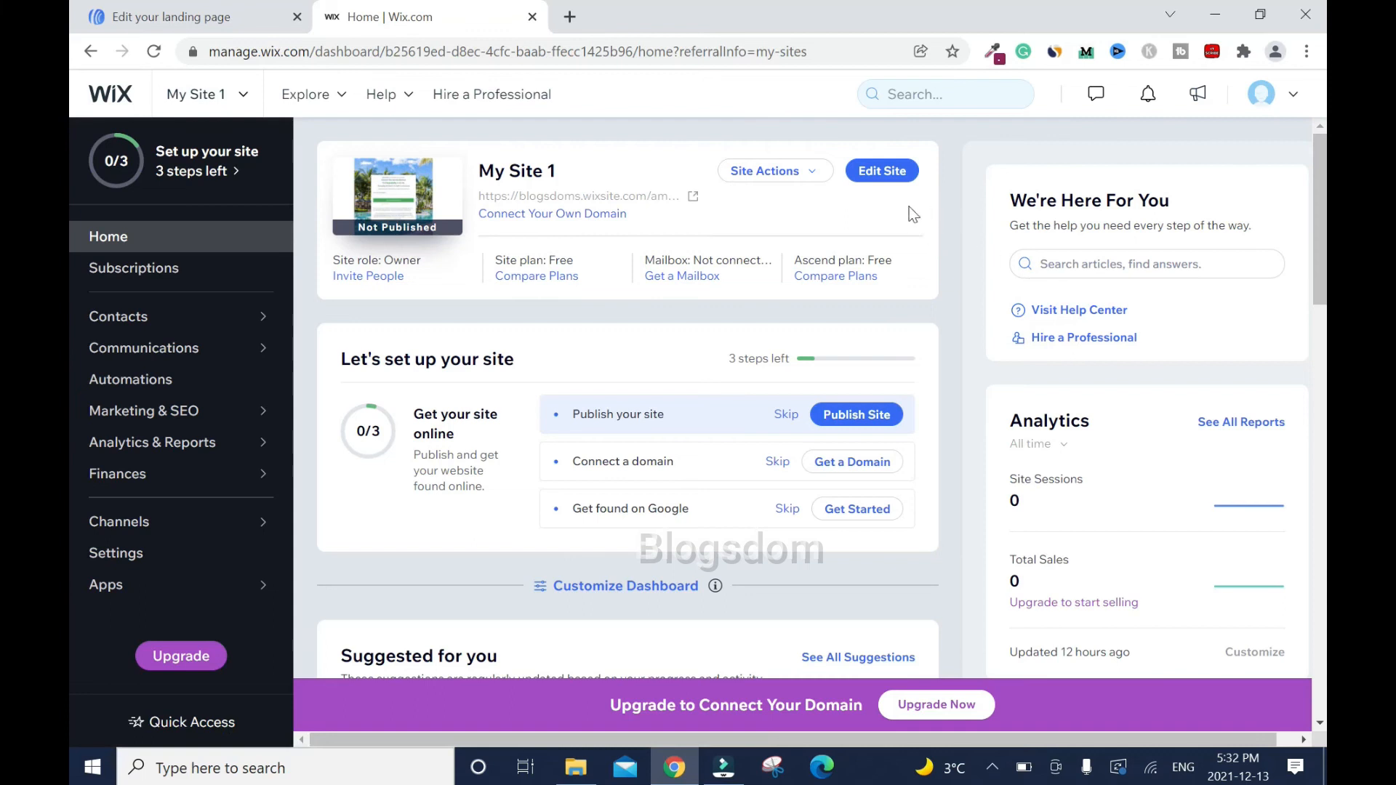
pyautogui.click(883, 172)
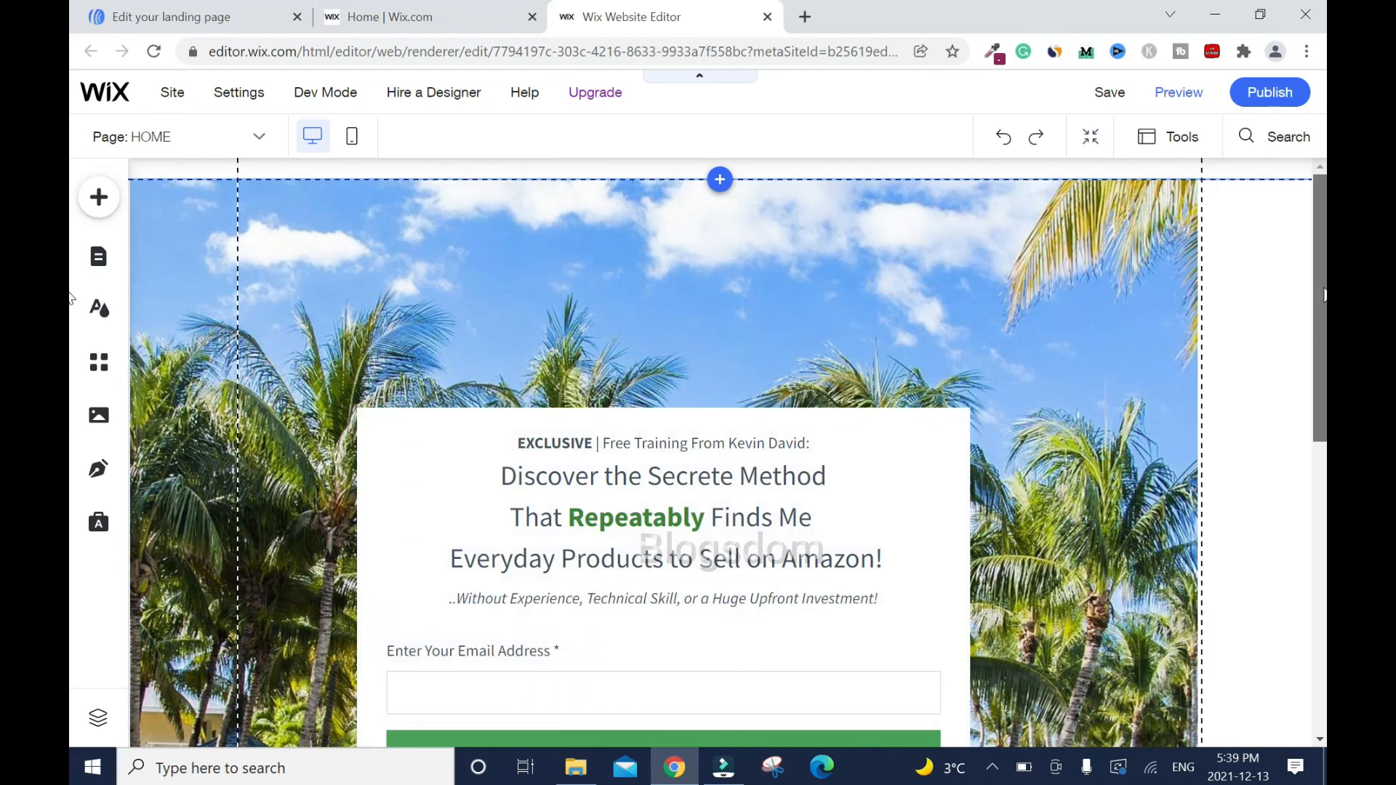
pyautogui.scroll(-2, 71, 300)
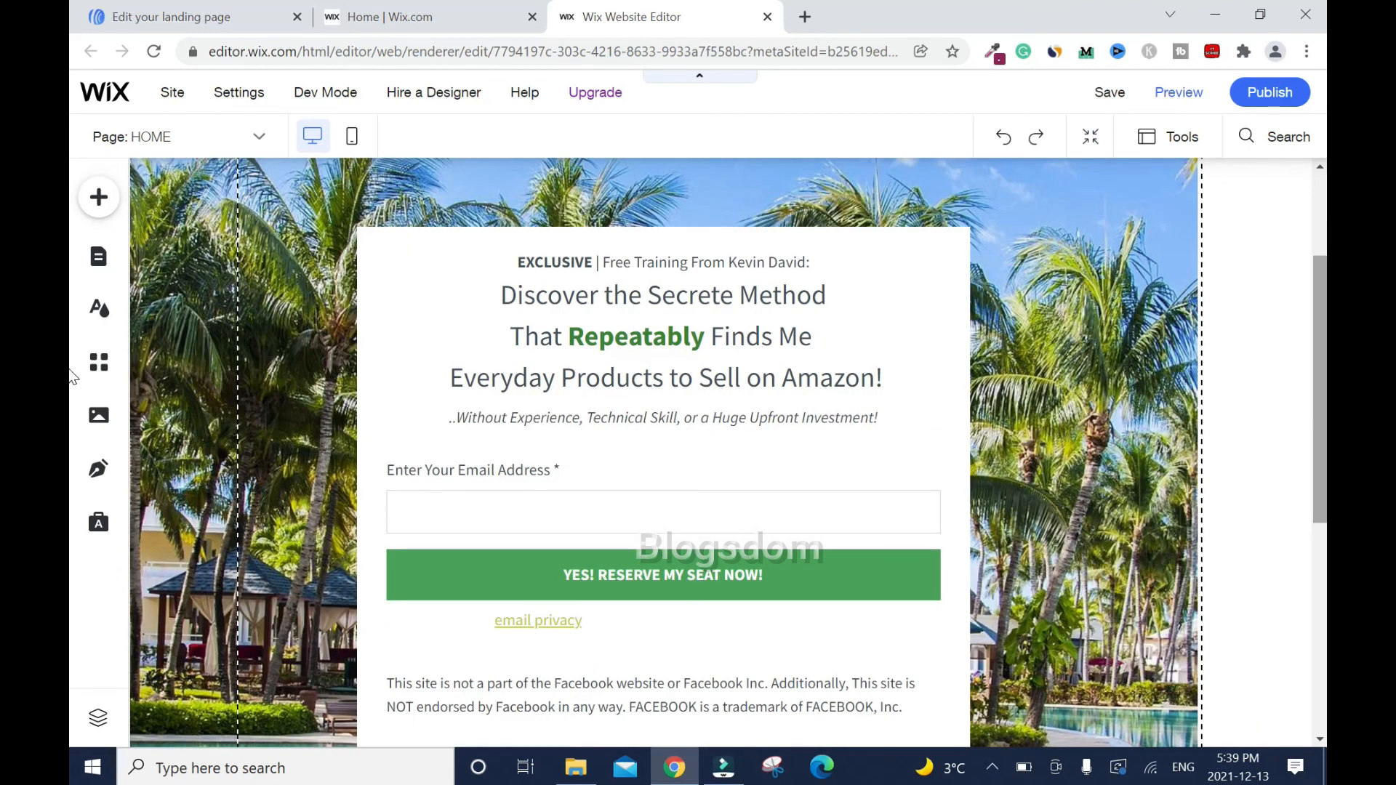